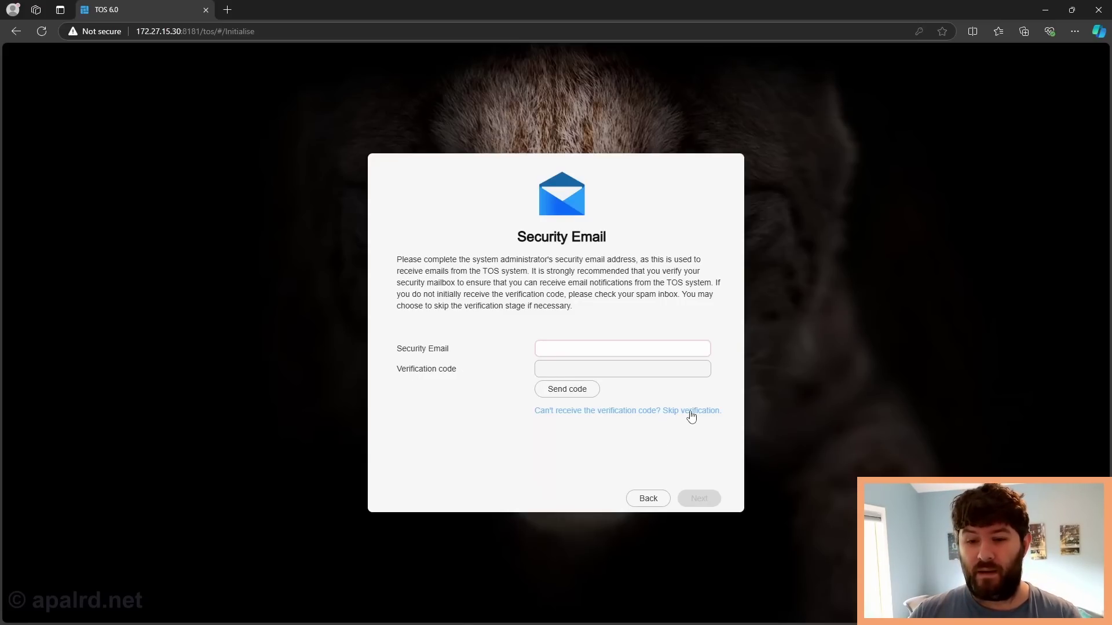
# - Fill the administrator's Security Email field with the suggested autofill address
pyautogui.click(651, 341)
pyautogui.press('Down')
pyautogui.press('Return')
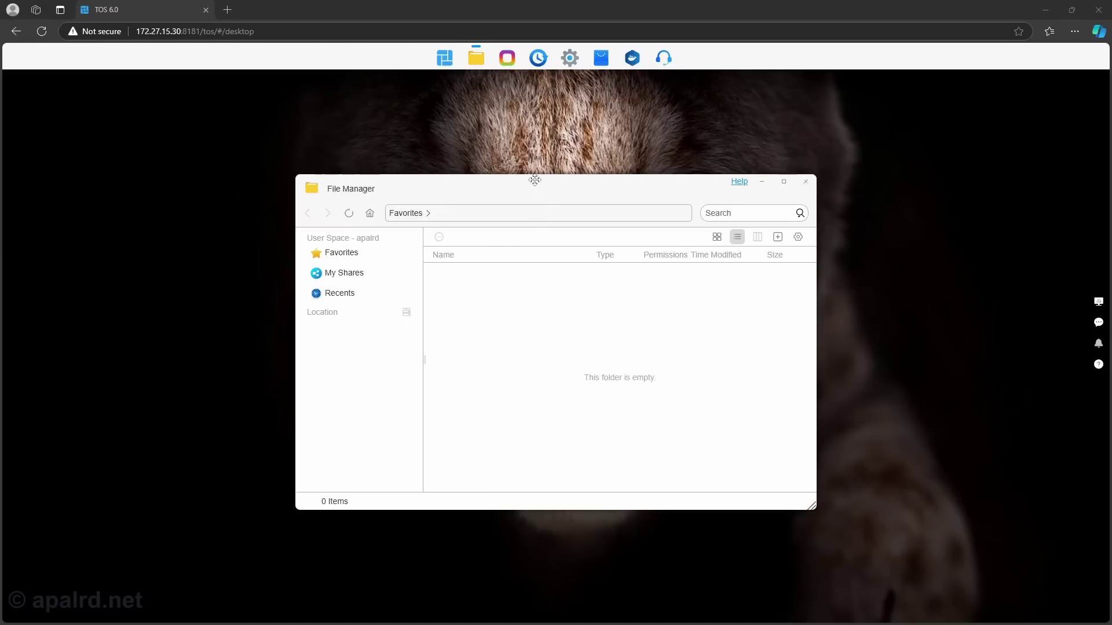
# - Reposition and maximize the empty File Manager window, then close it
pyautogui.moveTo(534, 180); pyautogui.dragTo(552, 164)
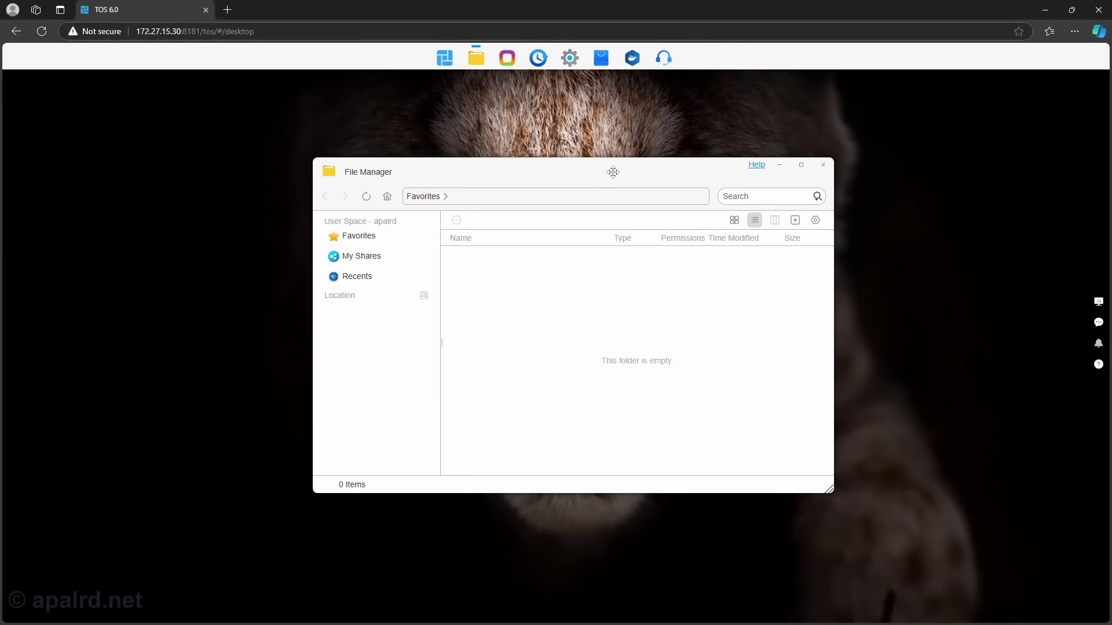
pyautogui.moveTo(613, 172); pyautogui.dragTo(614, 179)
pyautogui.click(799, 174)
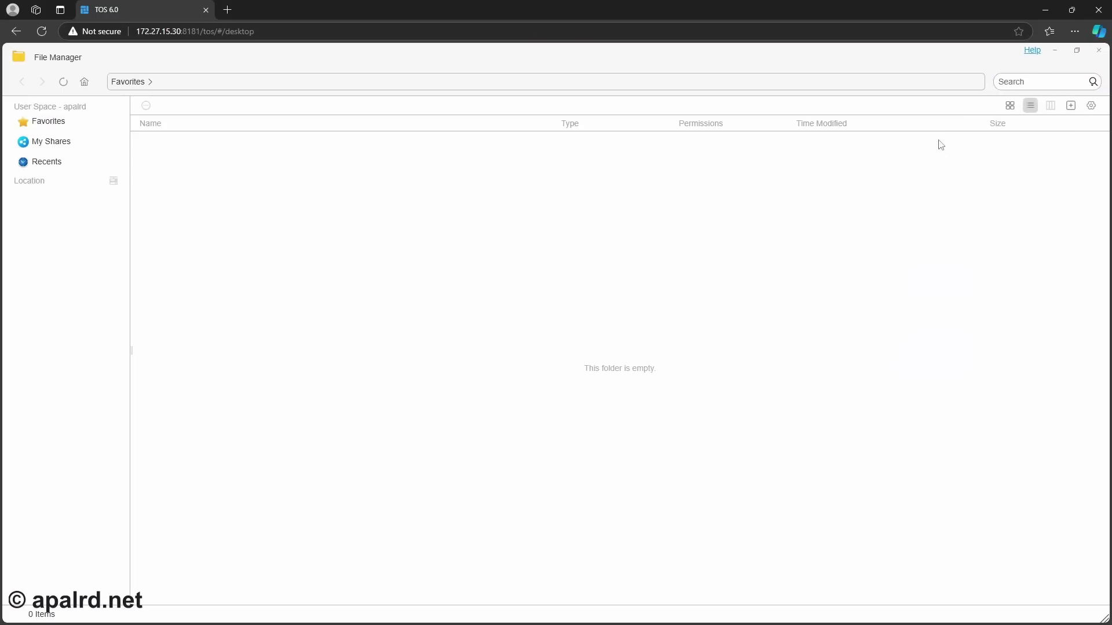
pyautogui.click(1098, 54)
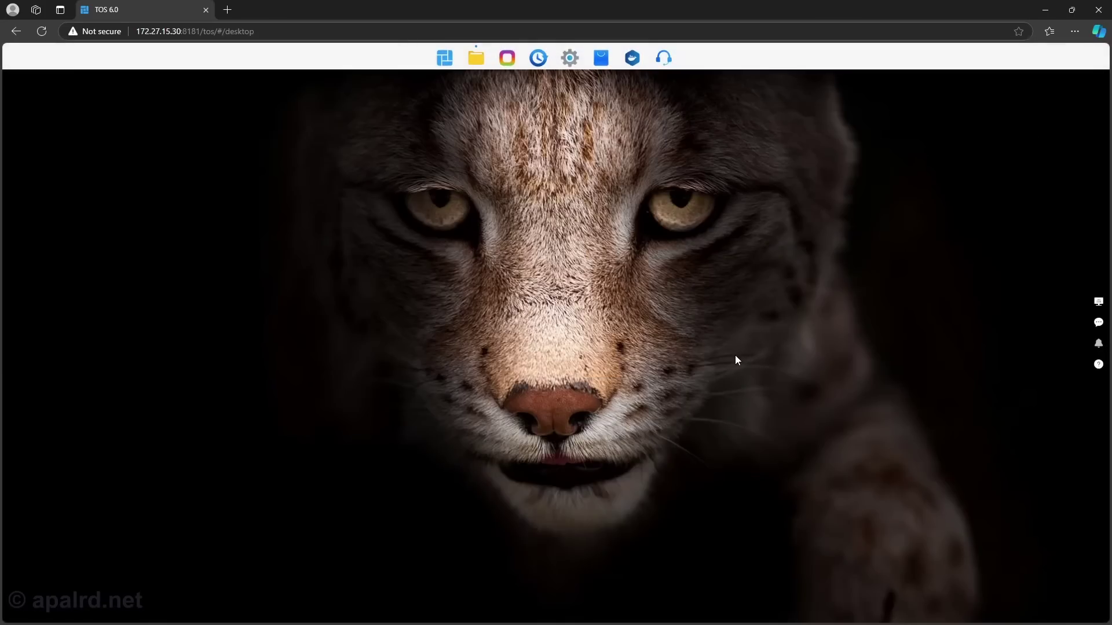
# - Open Control Panel and go to Storage Pool under Storage Manager
pyautogui.click(568, 59)
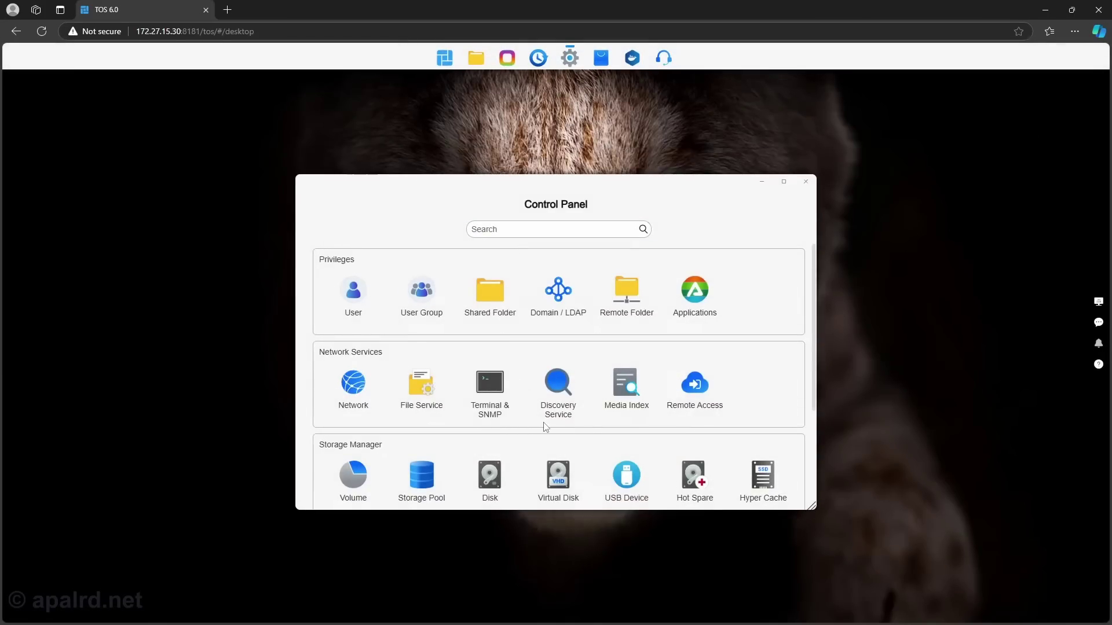
pyautogui.scroll(-5, 674, 376)
pyautogui.scroll(5, 676, 387)
pyautogui.click(430, 481)
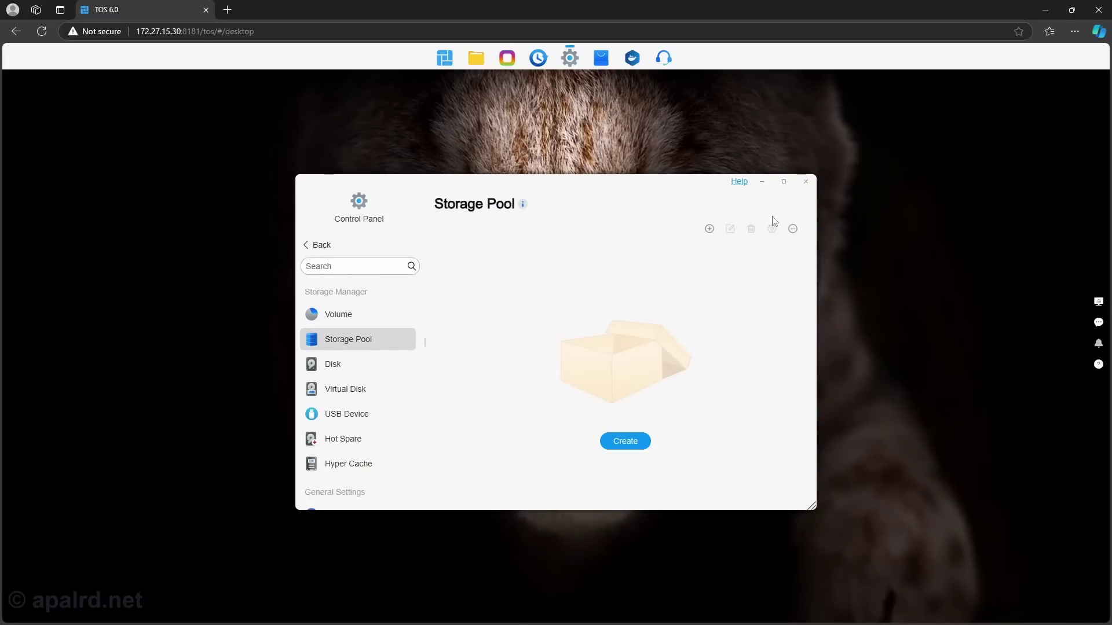
# - Maximize the Control Panel and widen its sidebar
pyautogui.click(783, 181)
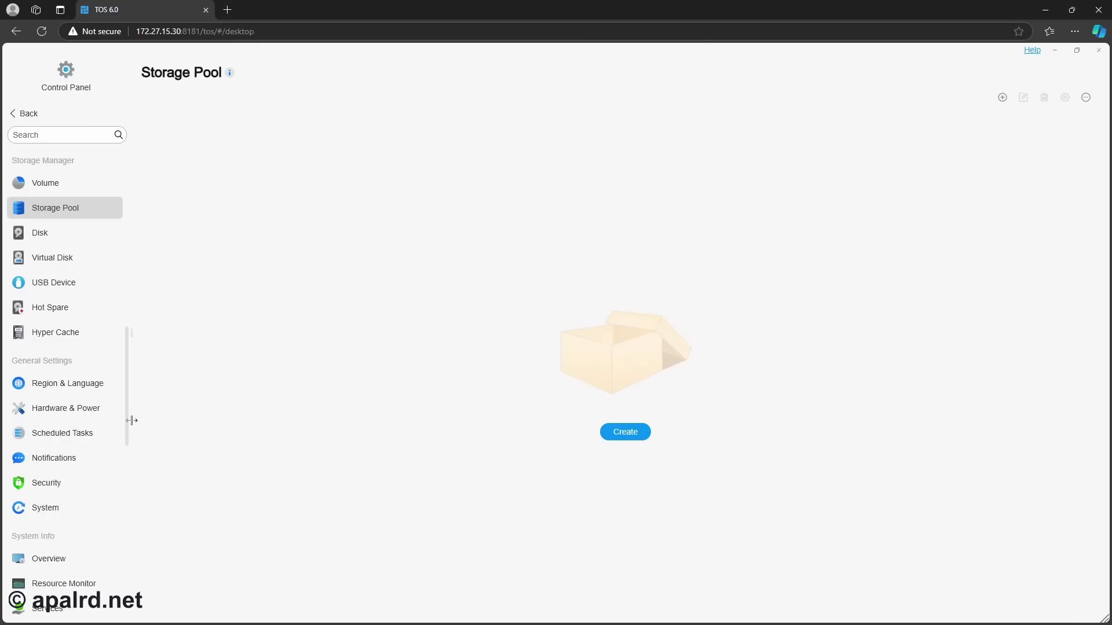
pyautogui.moveTo(130, 419); pyautogui.dragTo(263, 419)
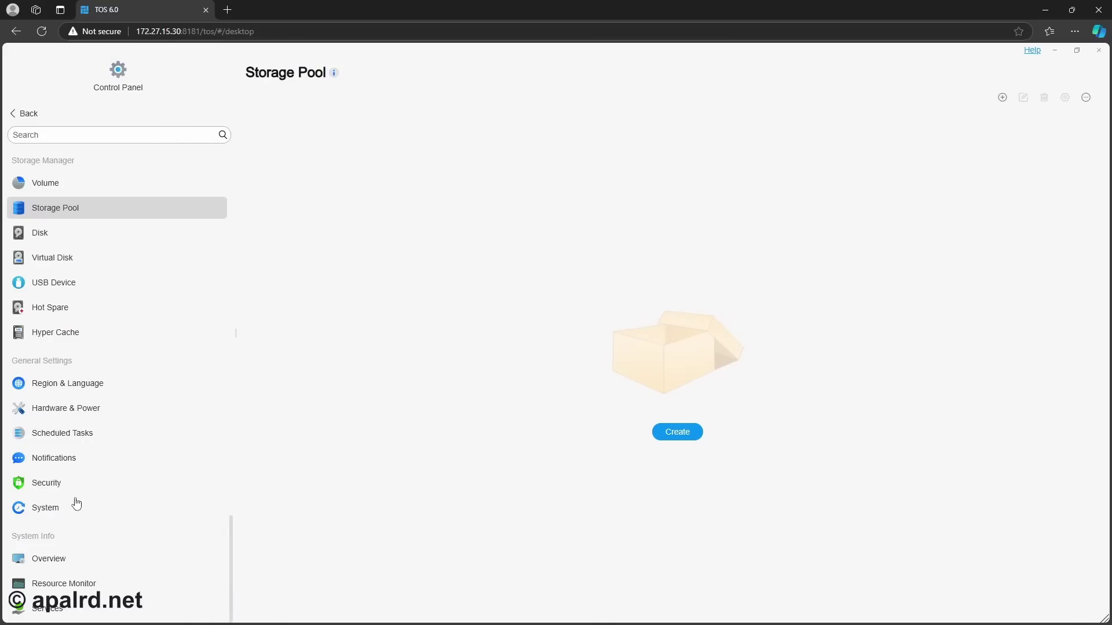
pyautogui.scroll(6, 89, 446)
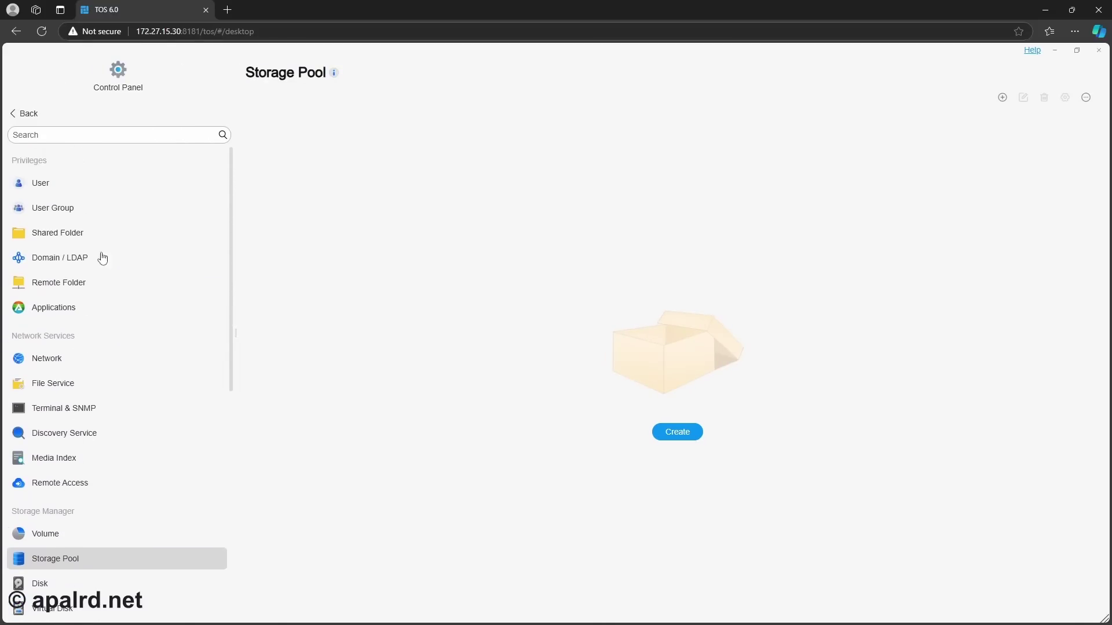
pyautogui.scroll(-4, 87, 249)
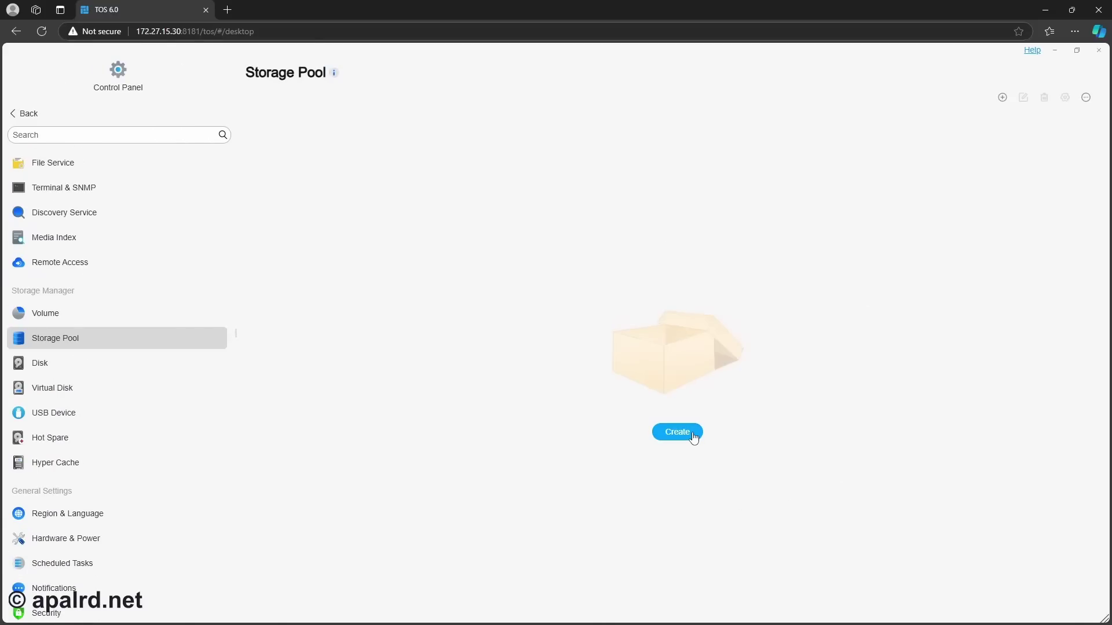
# - Start a new storage pool on five NVMe disks and review RAID modes, keeping TRAID at 3.49 TB
pyautogui.click(694, 437)
pyautogui.click(586, 393)
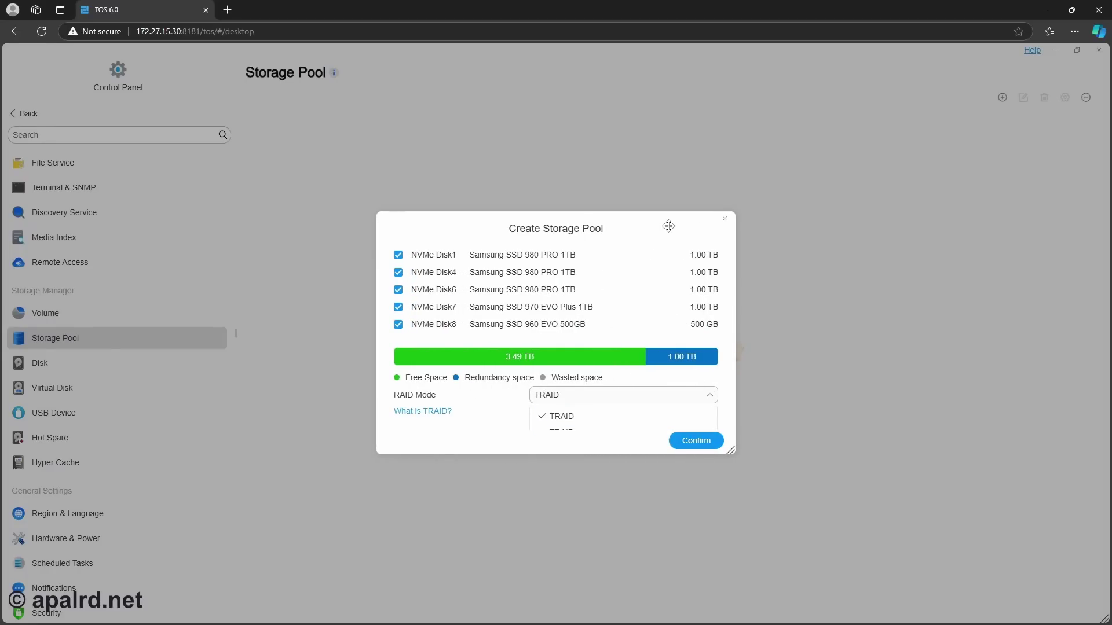
pyautogui.moveTo(665, 224); pyautogui.dragTo(655, 139)
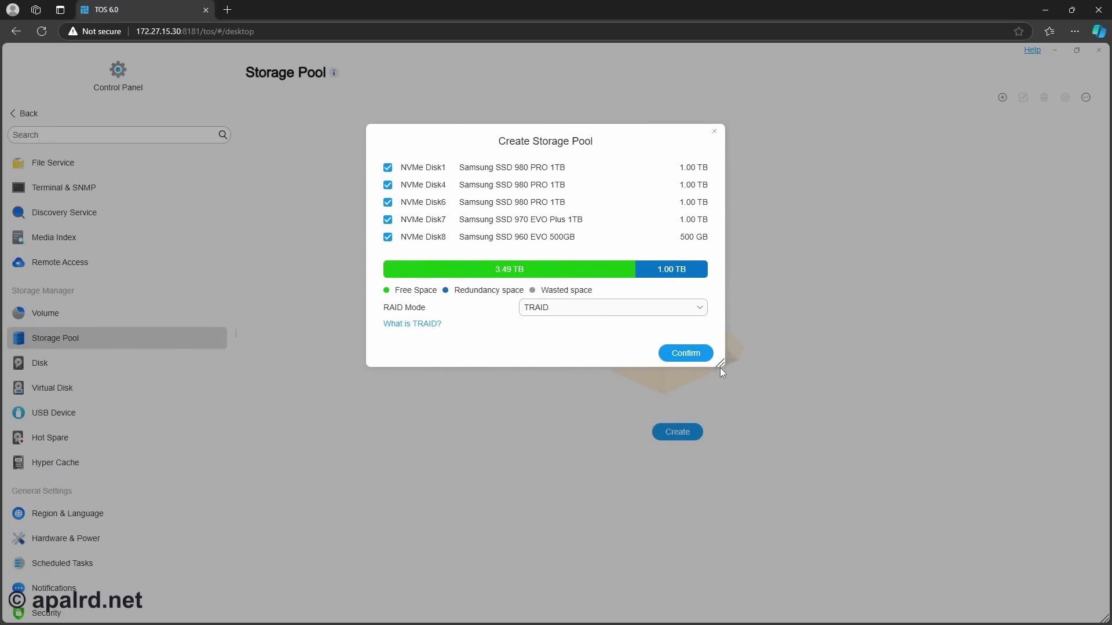
pyautogui.moveTo(721, 367); pyautogui.dragTo(853, 555)
pyautogui.click(799, 309)
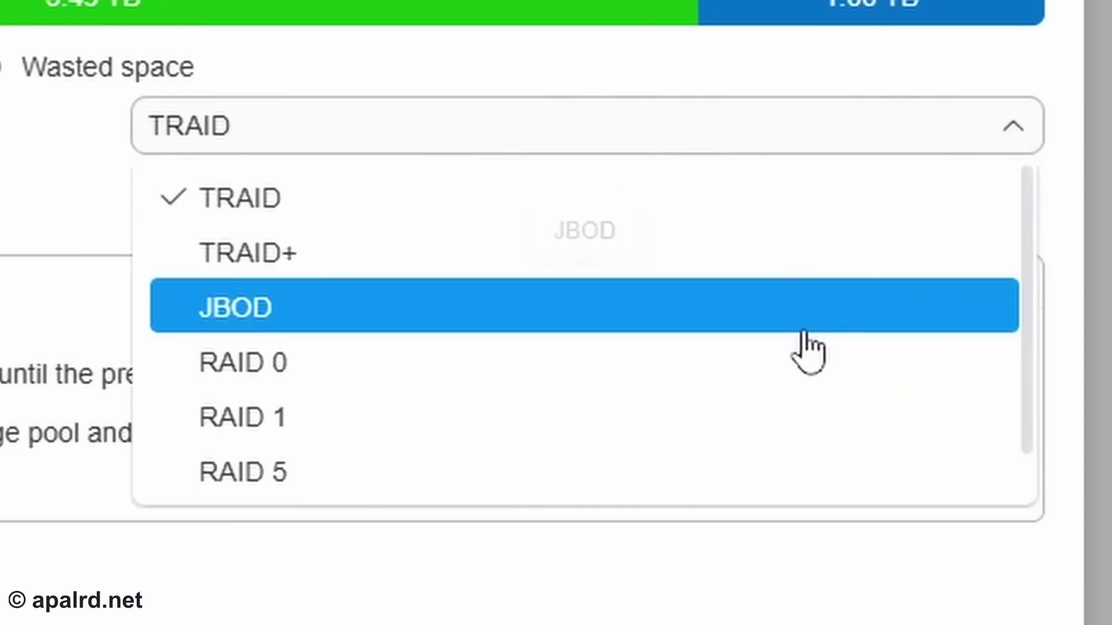
pyautogui.scroll(-1, 781, 471)
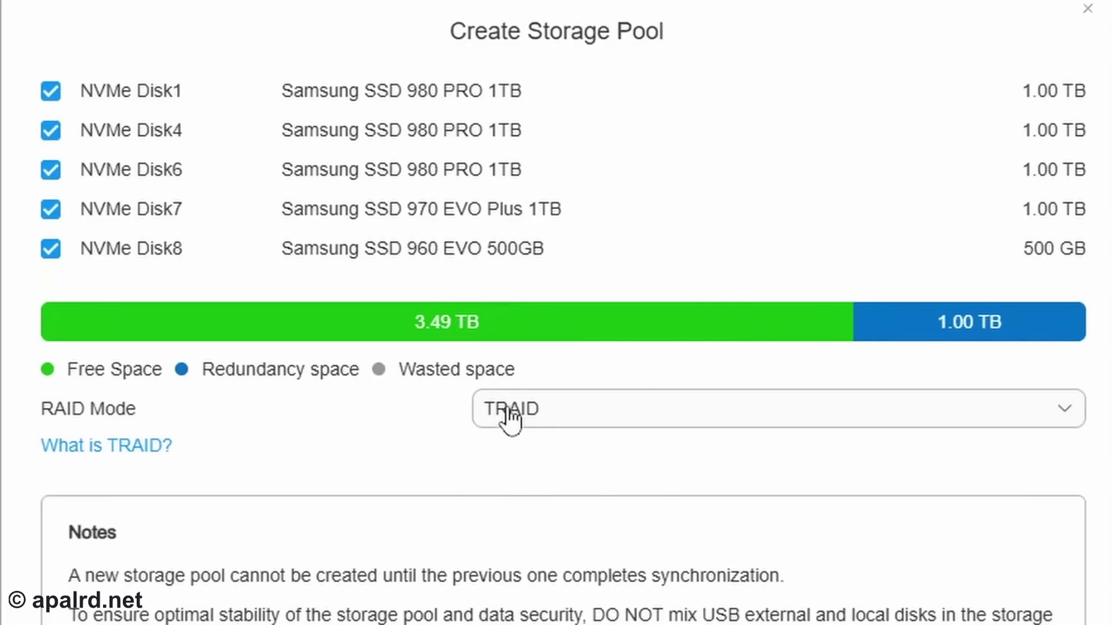
# - Preview the pool capacity under the TRAID+ and JBOD RAID modes
pyautogui.click(509, 413)
pyautogui.click(389, 498)
pyautogui.click(728, 416)
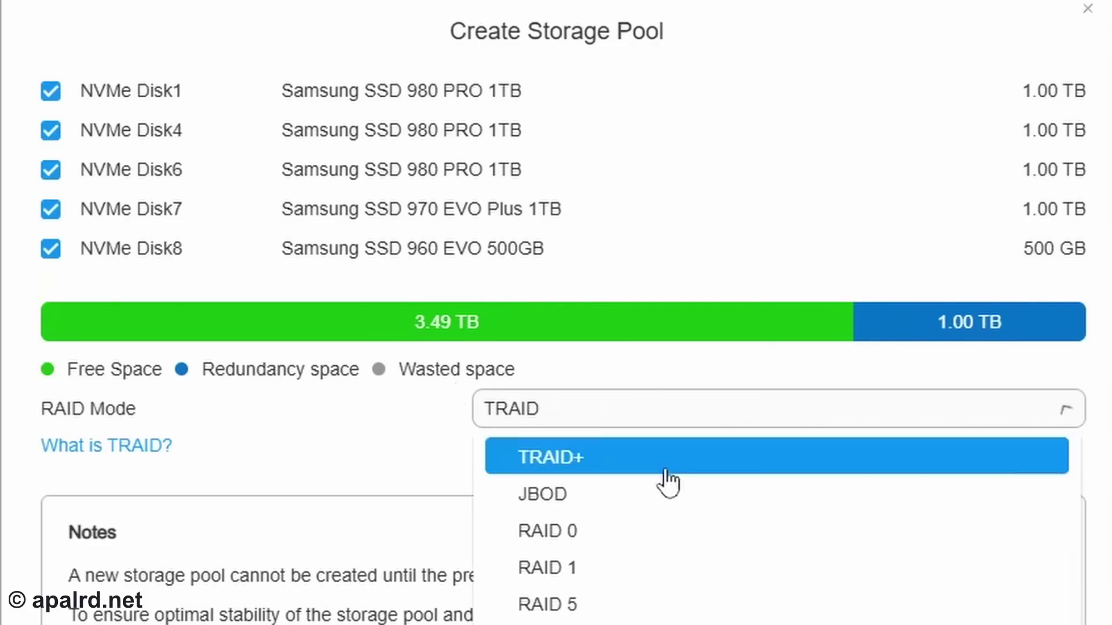
pyautogui.click(617, 456)
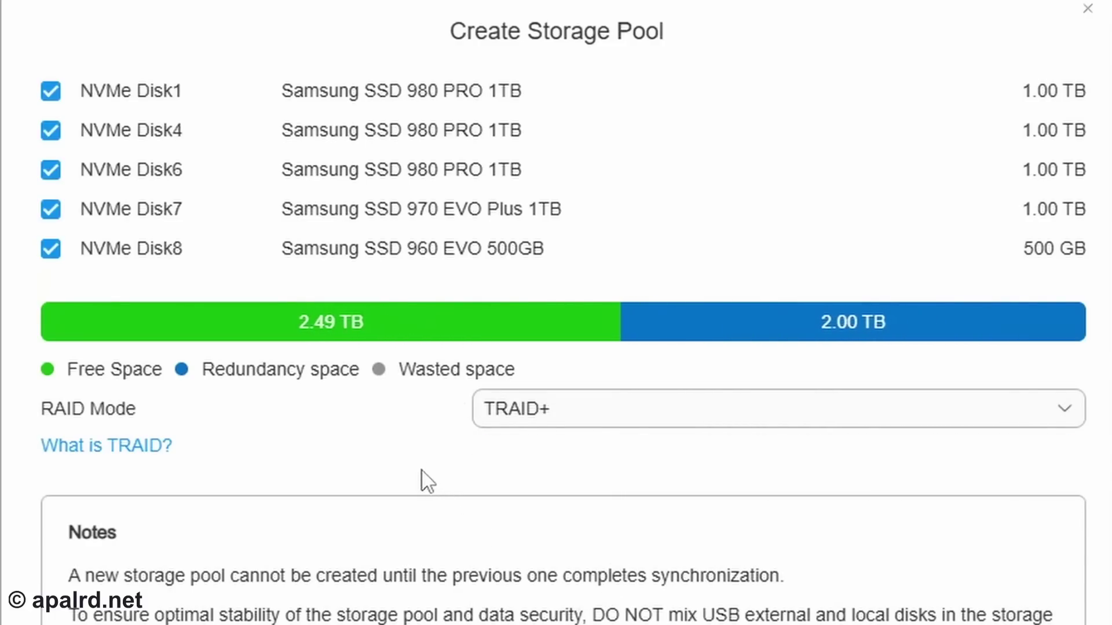
pyautogui.click(541, 412)
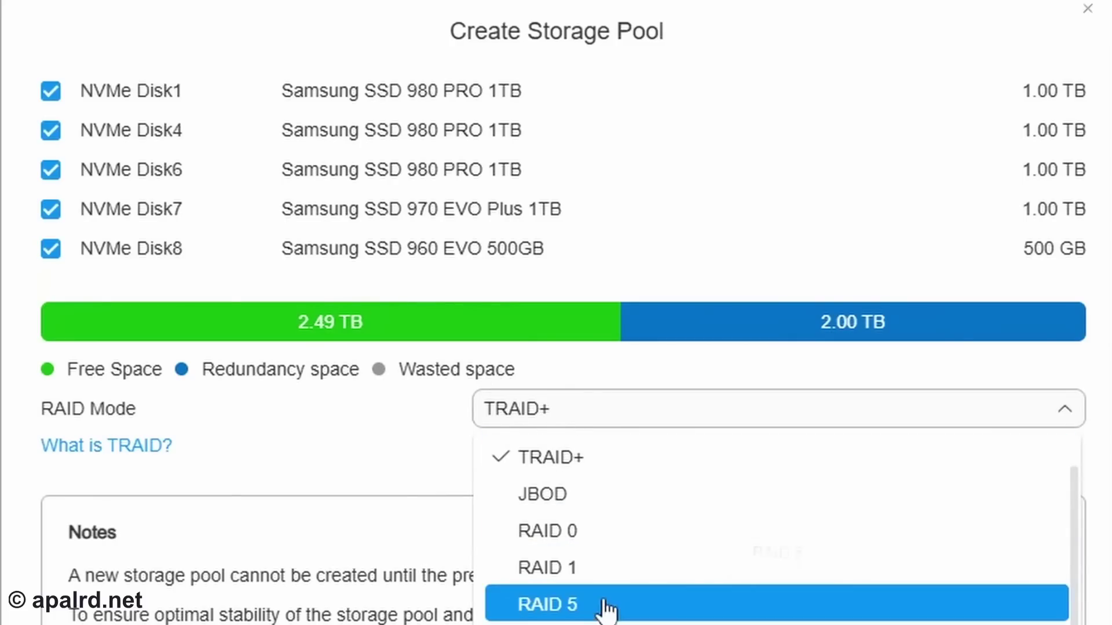
pyautogui.click(544, 494)
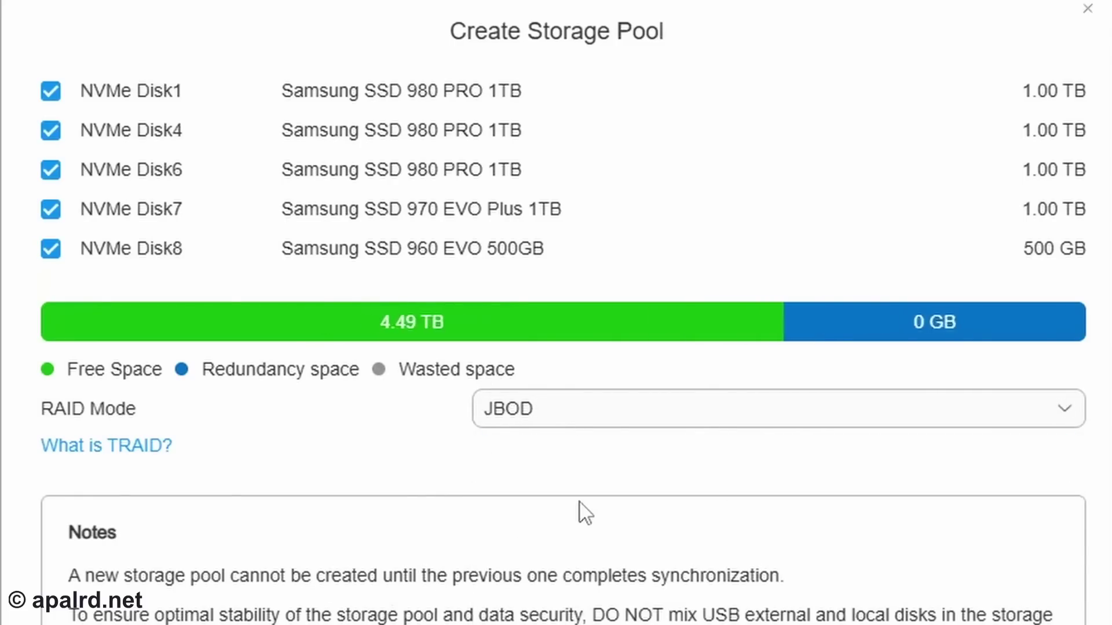
# - Compare the pool capacity under RAID 0, RAID 5 and RAID 6
pyautogui.click(555, 432)
pyautogui.click(598, 526)
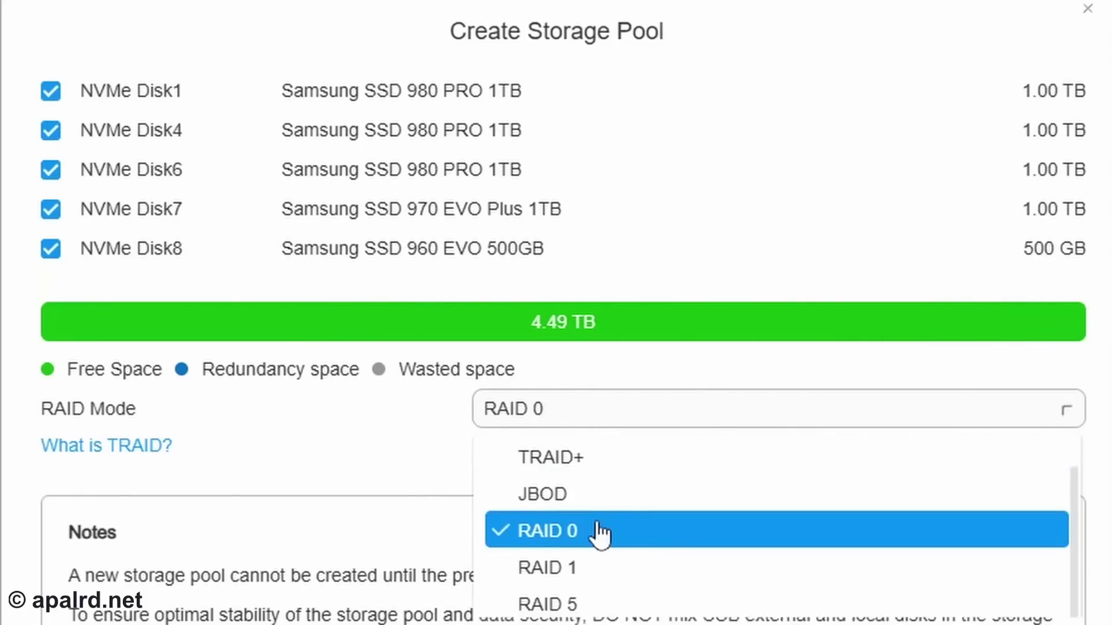
pyautogui.click(545, 418)
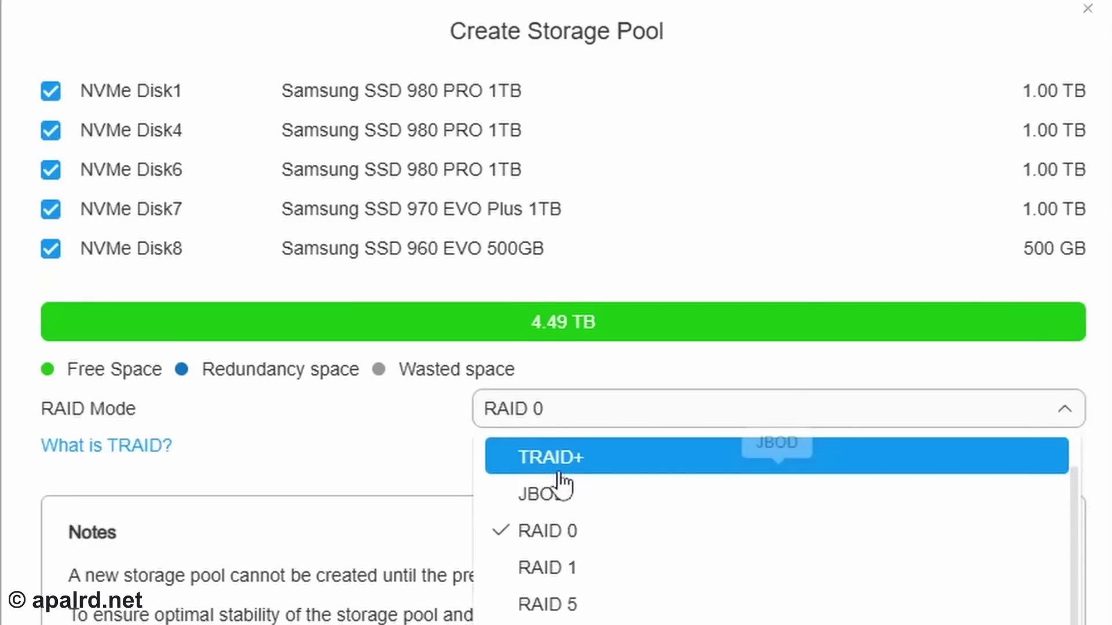
pyautogui.click(547, 604)
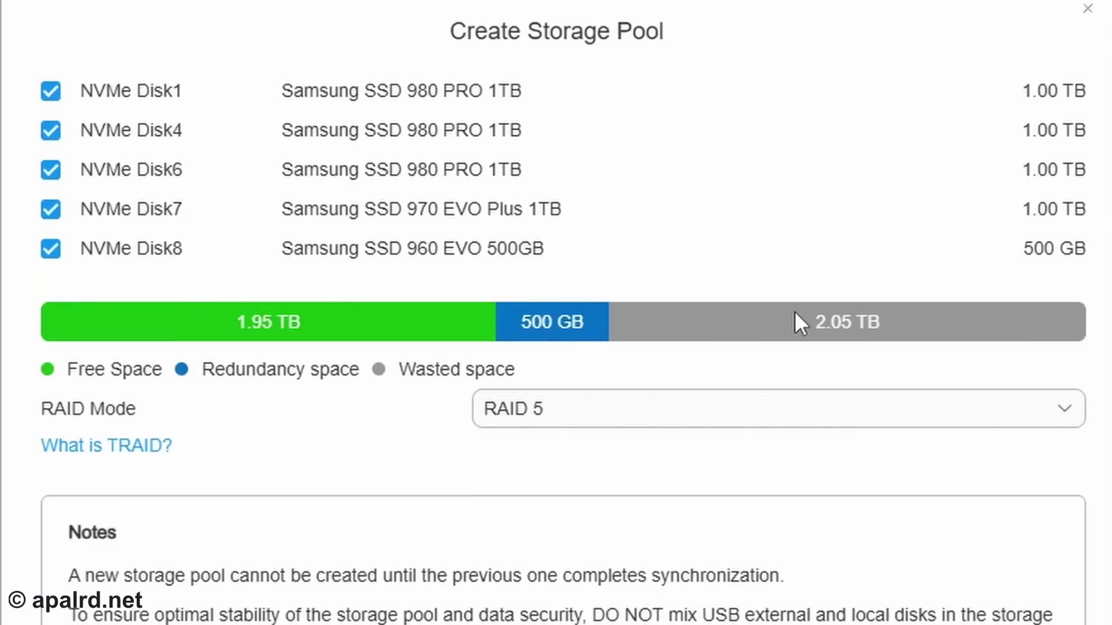
pyautogui.click(880, 417)
pyautogui.click(724, 623)
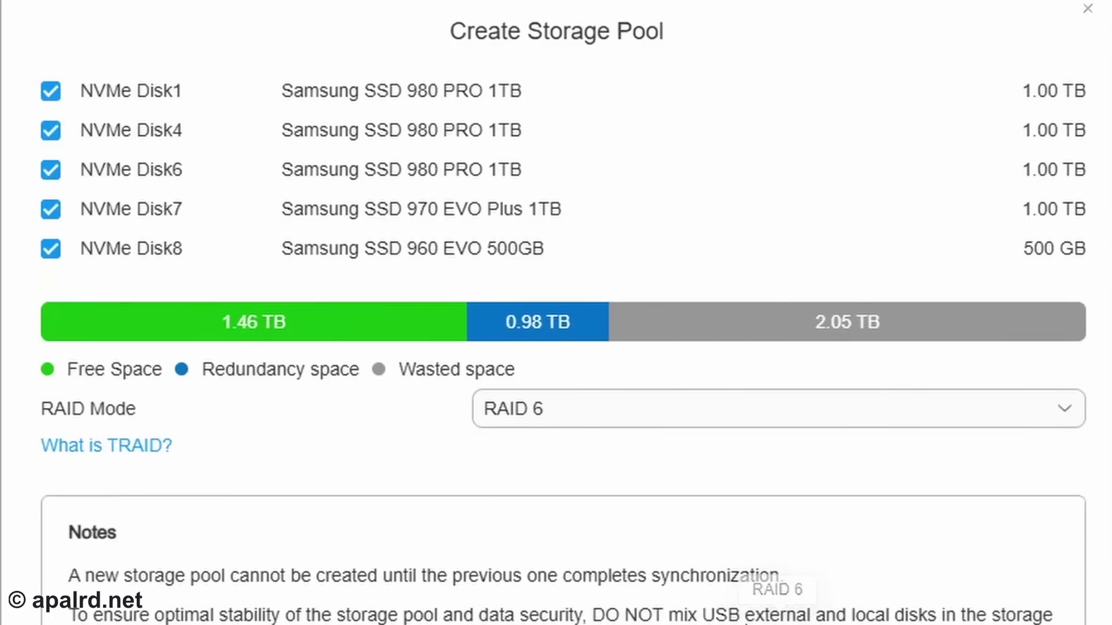
pyautogui.click(674, 419)
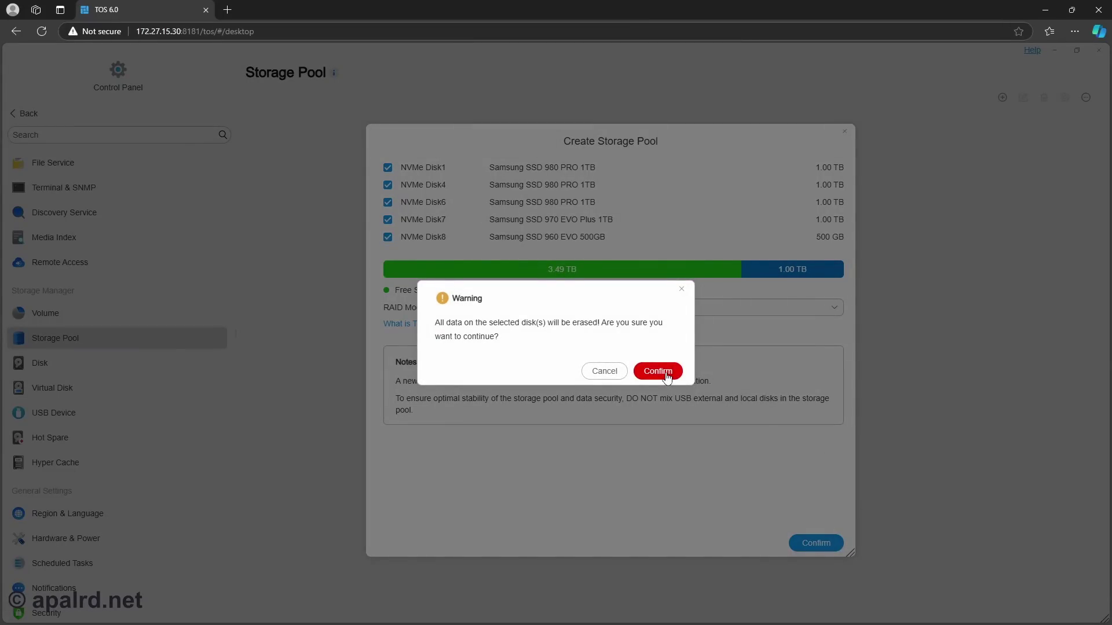
# - Accept the disk erase and set up Volume 1 on Storage Pool 1 without HyperLock-WORM
pyautogui.click(665, 374)
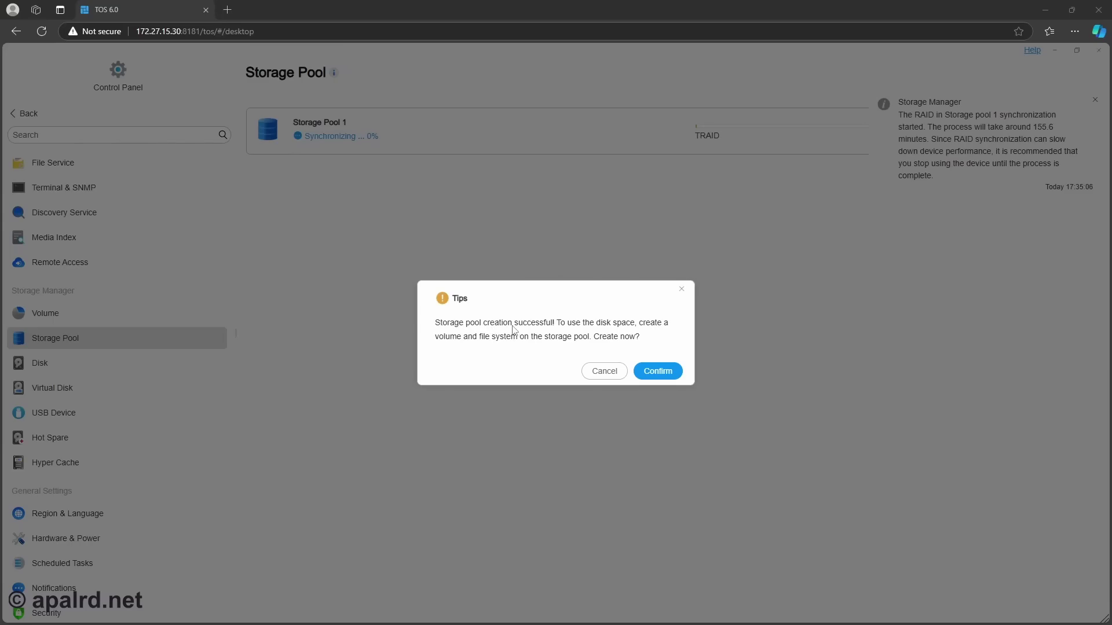
pyautogui.click(665, 374)
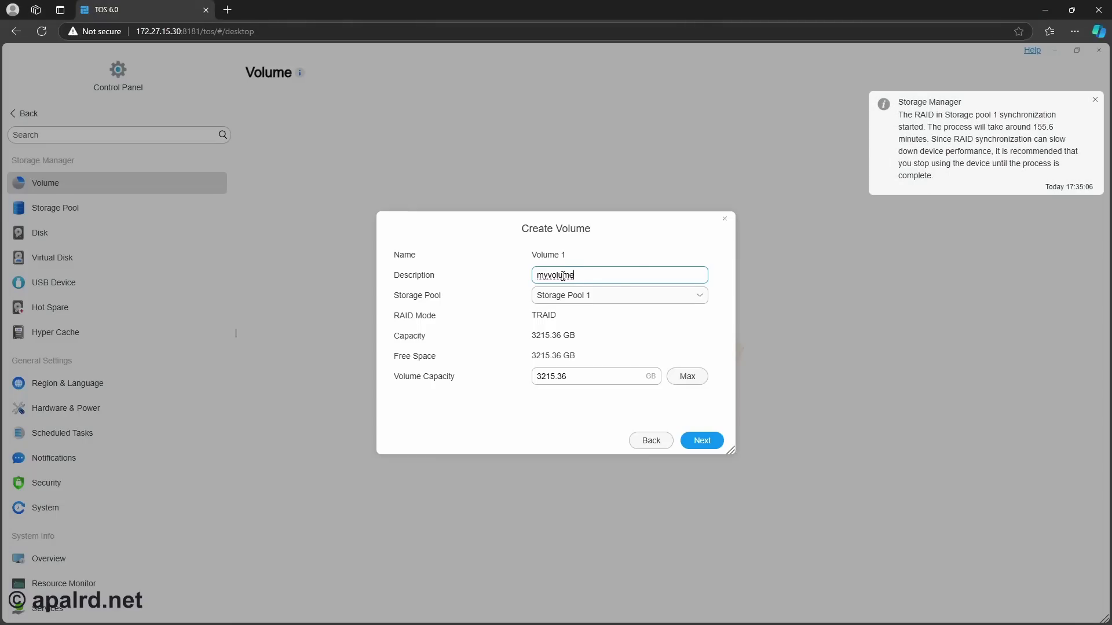
pyautogui.moveTo(560, 274); pyautogui.dragTo(536, 276)
pyautogui.click(548, 295)
pyautogui.click(558, 318)
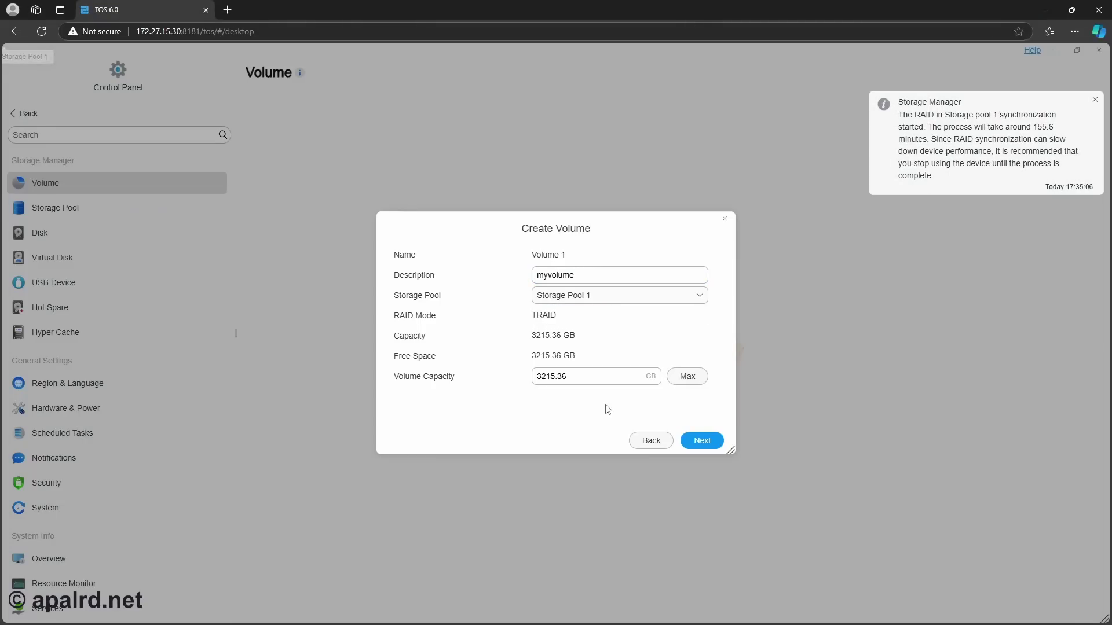
pyautogui.click(700, 441)
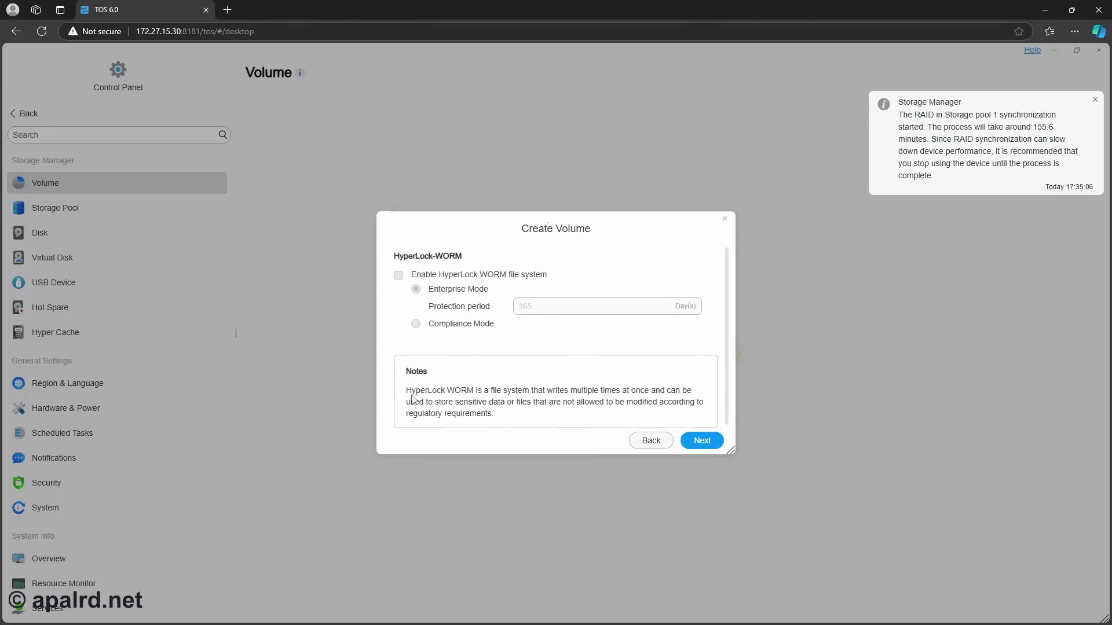
pyautogui.click(695, 447)
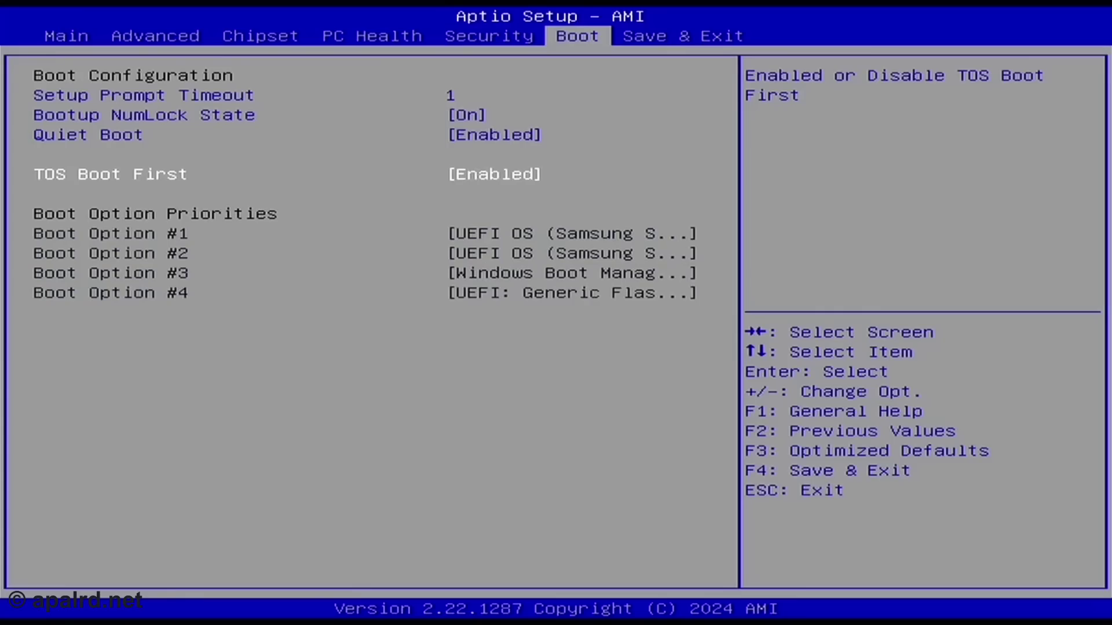
# - Set TOS Boot First to Disabled on the Boot tab
pyautogui.press('Return')
pyautogui.press('Down')
pyautogui.press('Return')
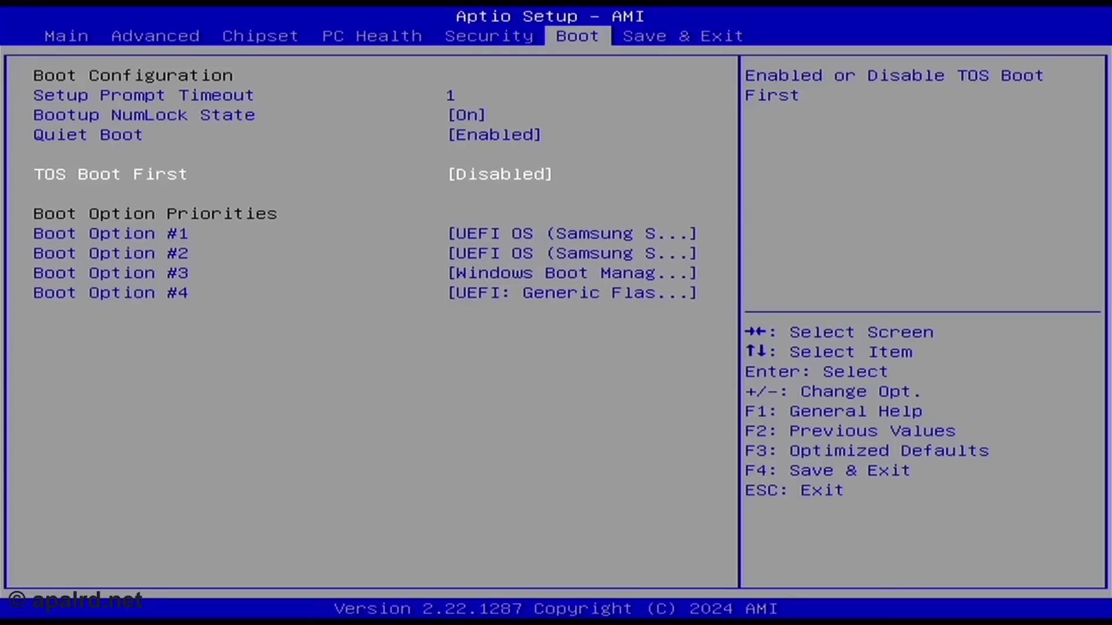
# - Make the UEFI Generic Flash Disk Boot Option #1, then save and exit
pyautogui.press('Down')
pyautogui.press('Down')
pyautogui.press('Down')
pyautogui.press('Up')
pyautogui.press('Up')
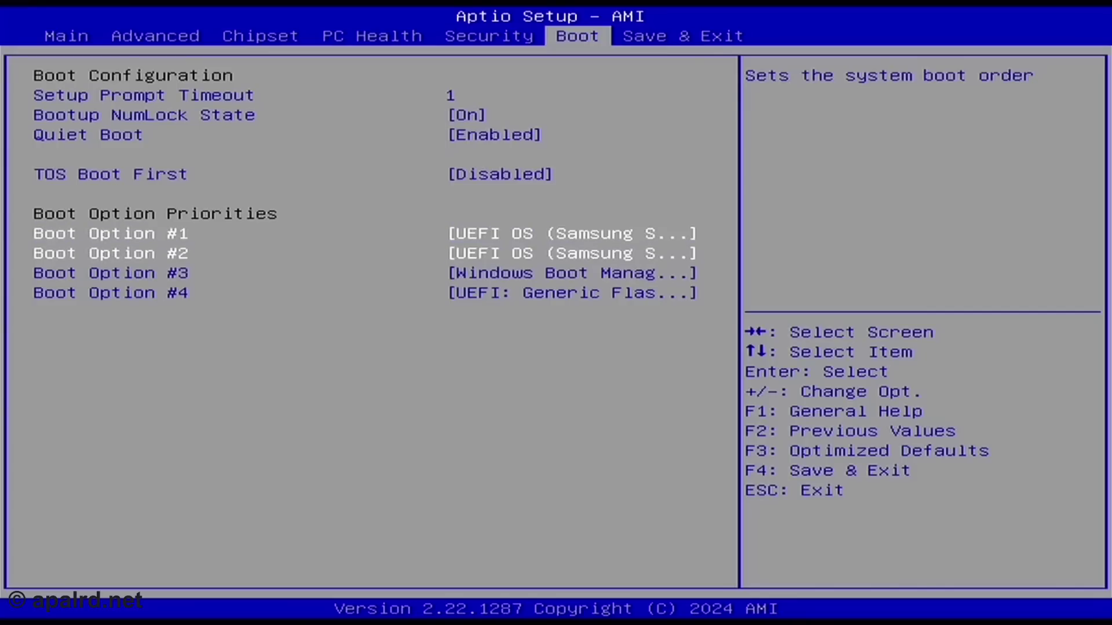
pyautogui.press('Down')
pyautogui.press('Up')
pyautogui.press('Down')
pyautogui.press('Down')
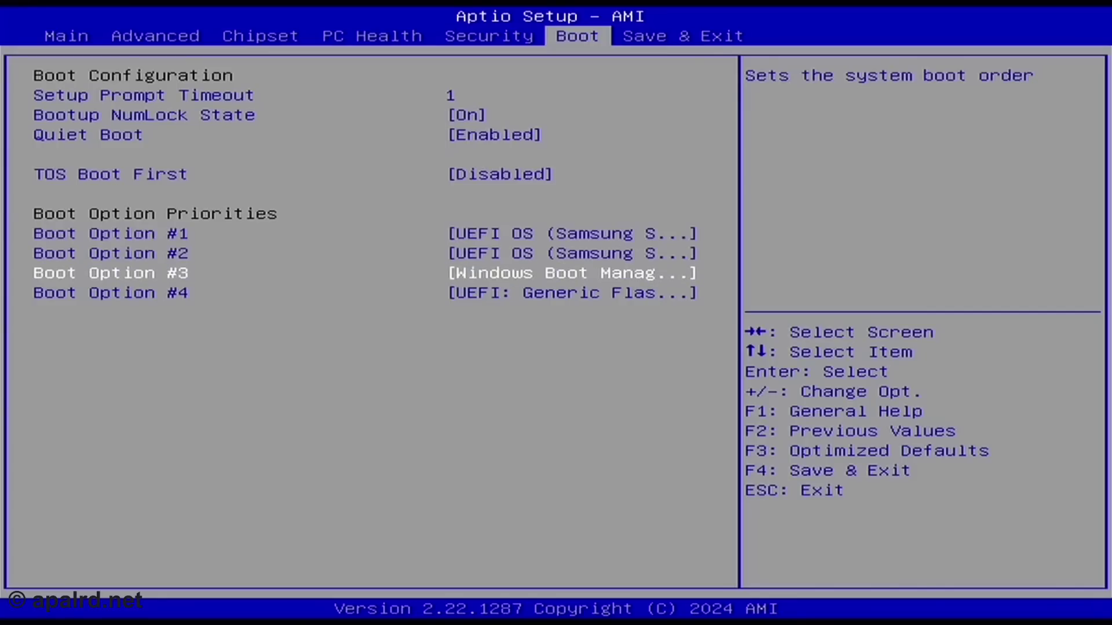
pyautogui.press('Down')
pyautogui.press('Up')
pyautogui.press('Up')
pyautogui.press('Up')
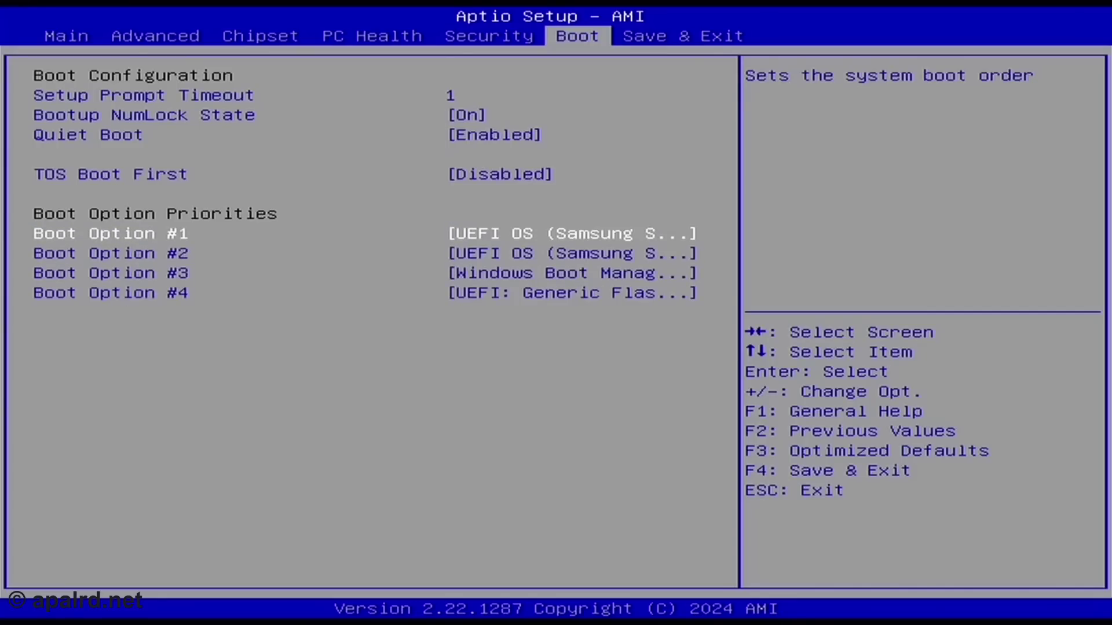
pyautogui.press('Return')
pyautogui.press('Down')
pyautogui.press('Down')
pyautogui.press('Down')
pyautogui.press('Return')
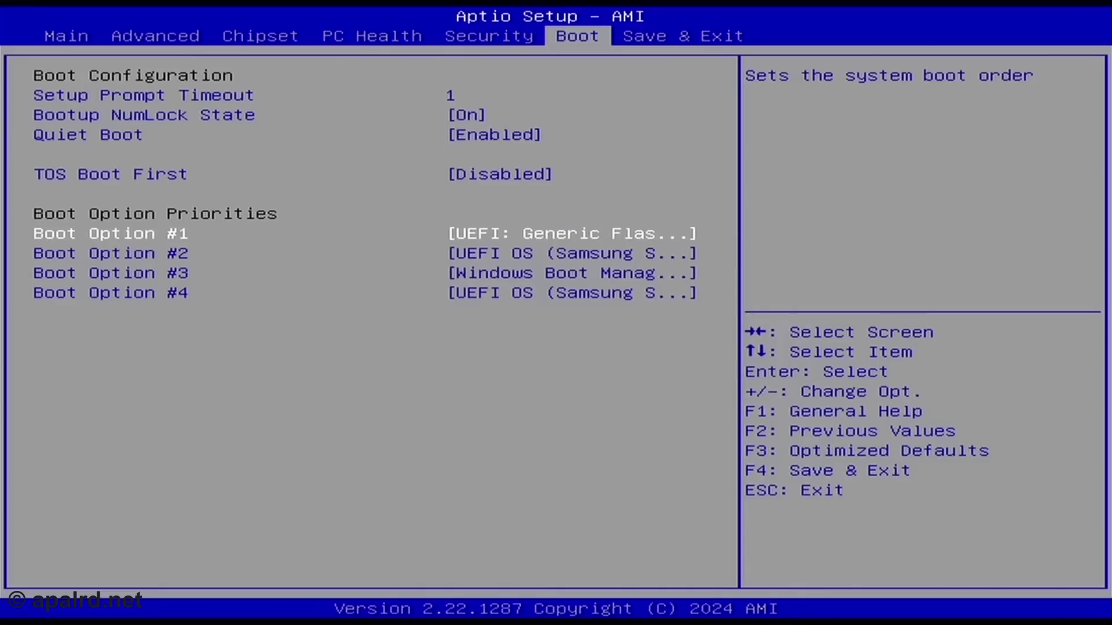
pyautogui.press('Right')
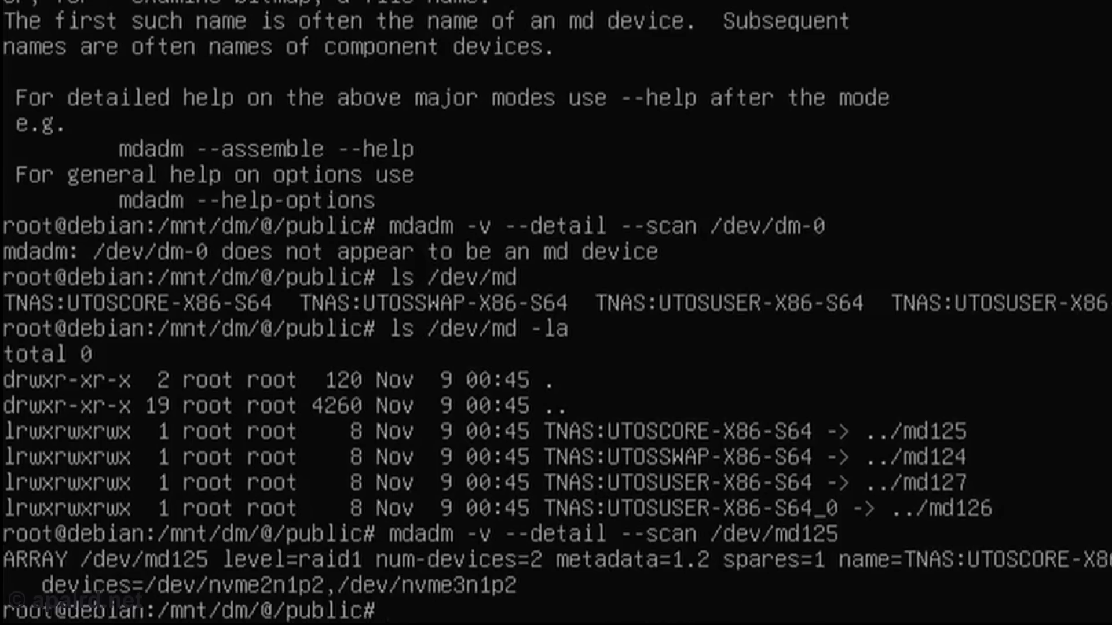
# - Run mdadm -v --detail --scan against /dev/md127
pyautogui.press('Up')
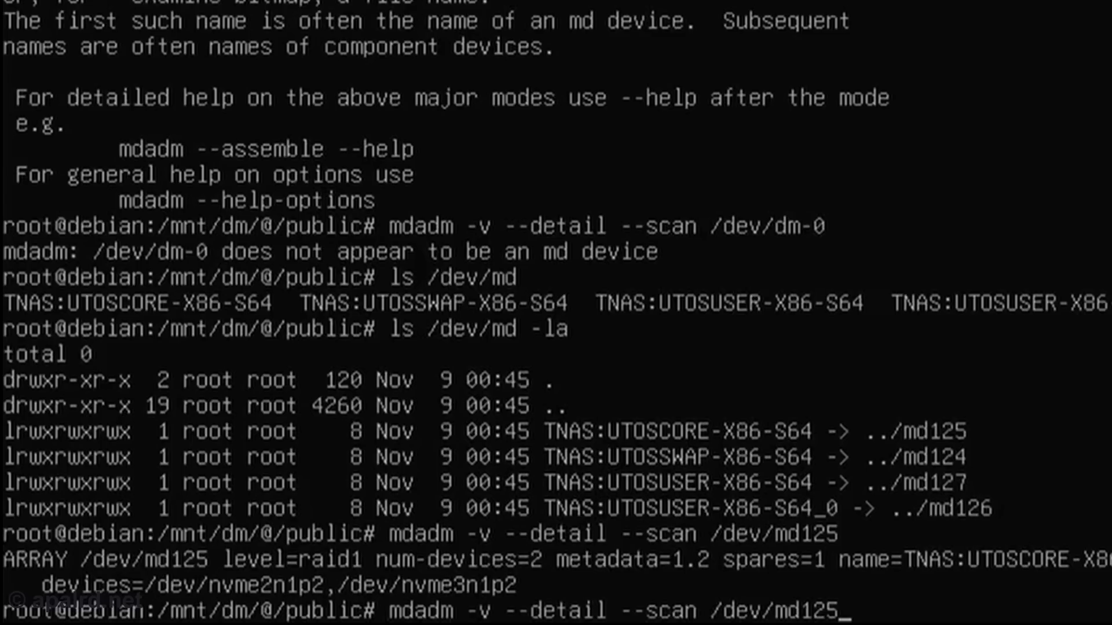
pyautogui.press('BackSpace')
pyautogui.write('7')
pyautogui.press('Return')
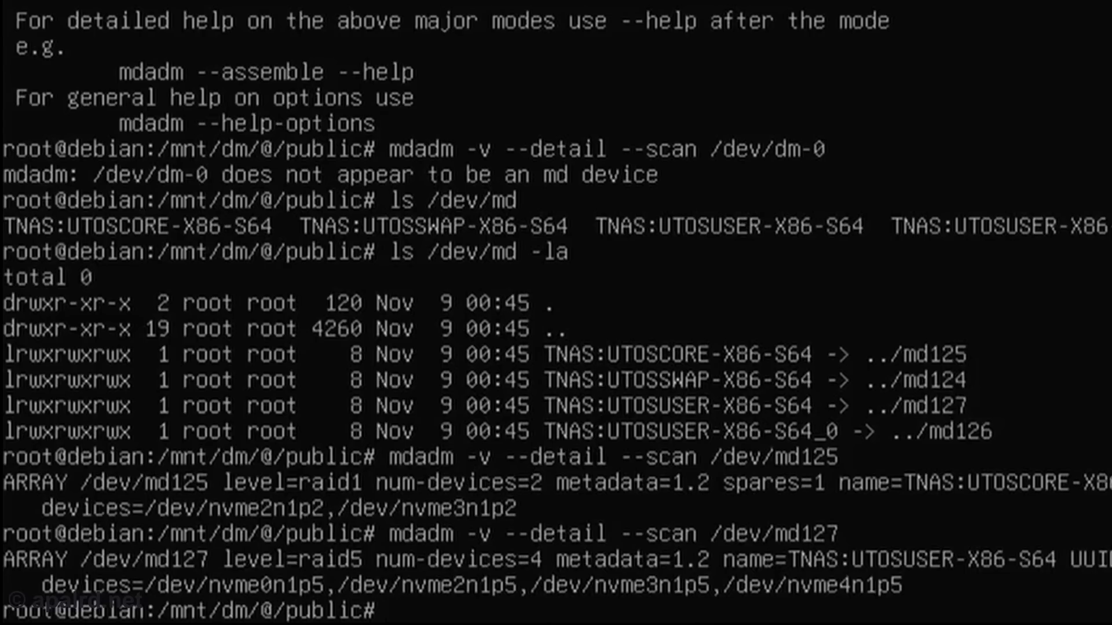
# - Rerun the mdadm detail scan against /dev/md126
pyautogui.press('Up')
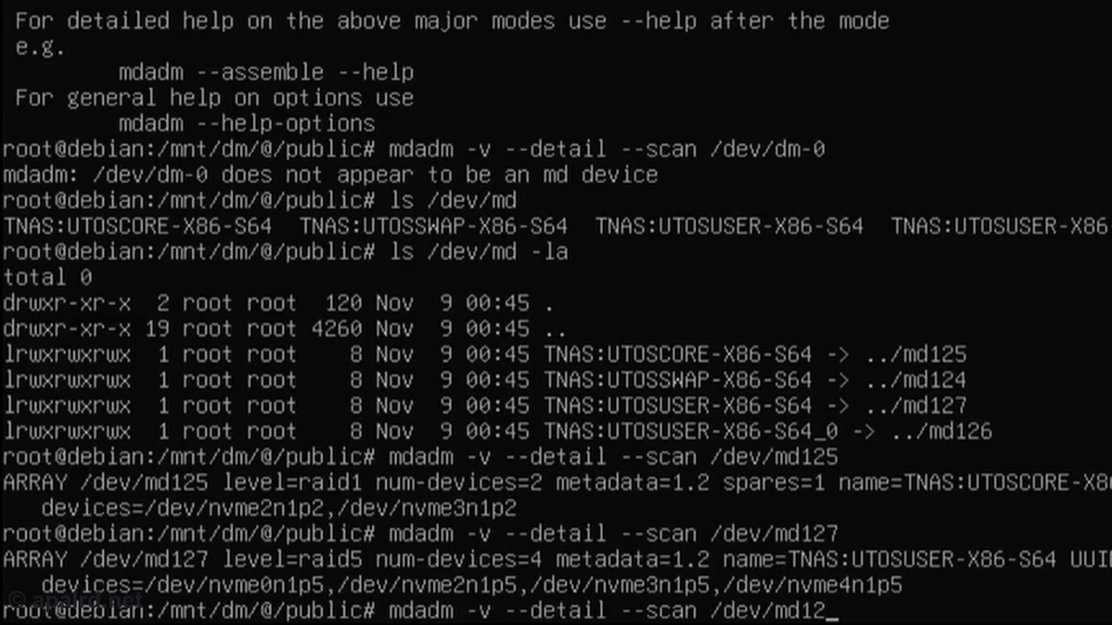
pyautogui.write('6')
pyautogui.press('Return')
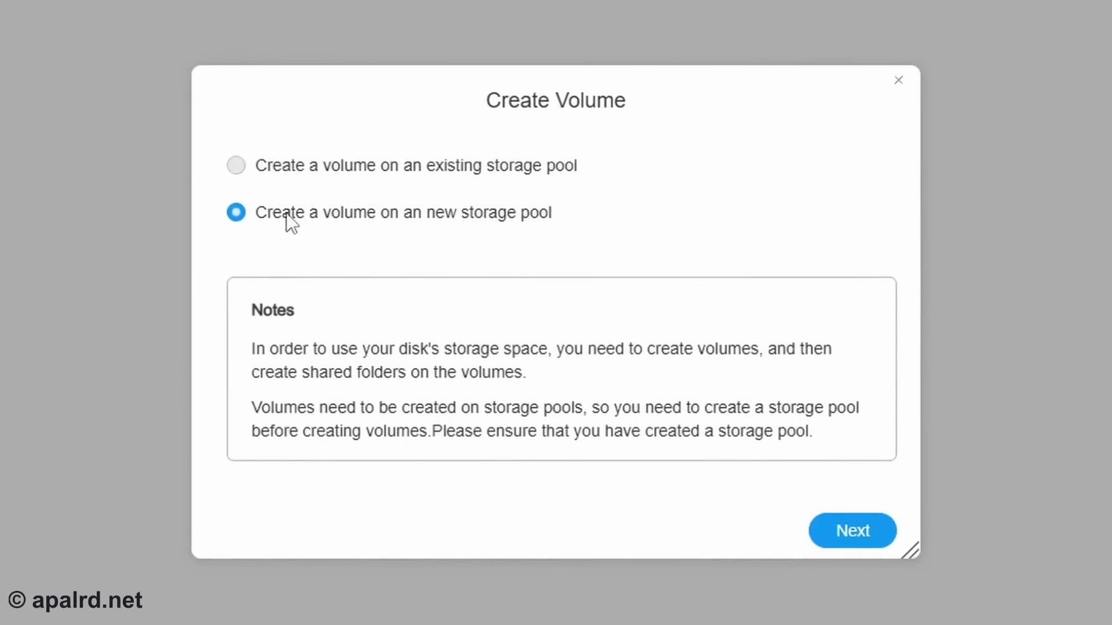
# - Put the volume on a new Single Disk storage pool and accept erasing the disk
pyautogui.click(844, 540)
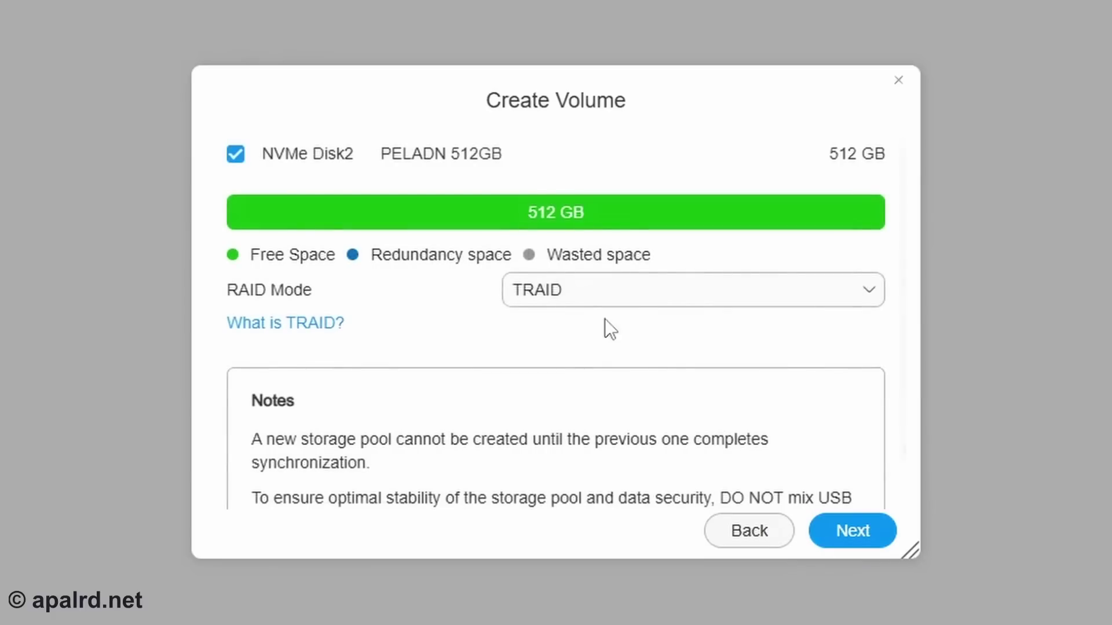
pyautogui.click(638, 305)
pyautogui.click(583, 365)
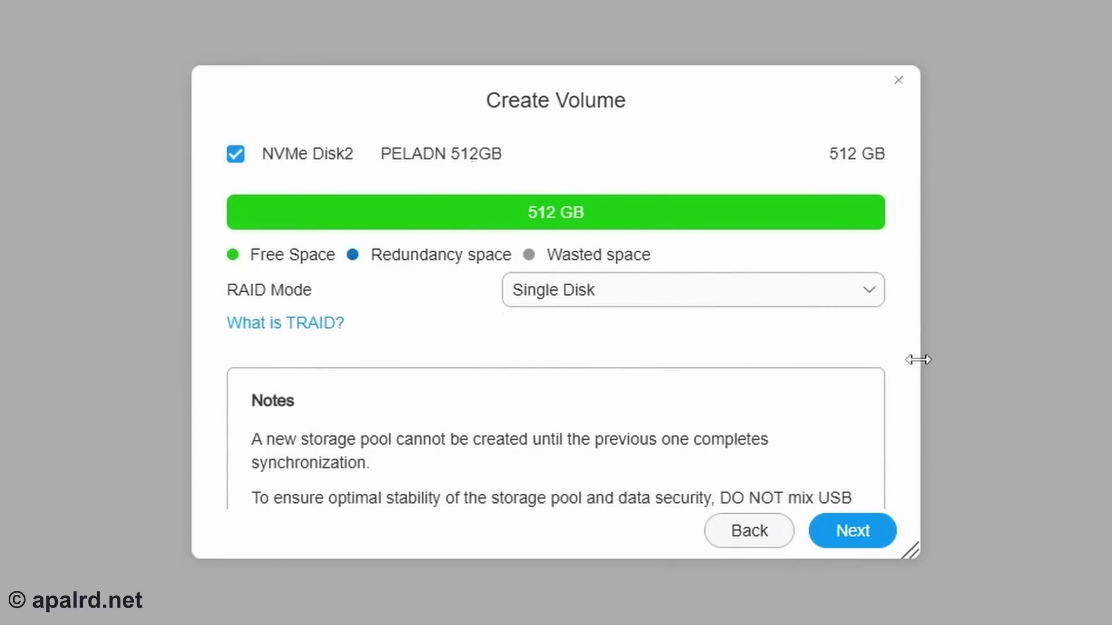
pyautogui.scroll(-2, 869, 370)
pyautogui.click(845, 531)
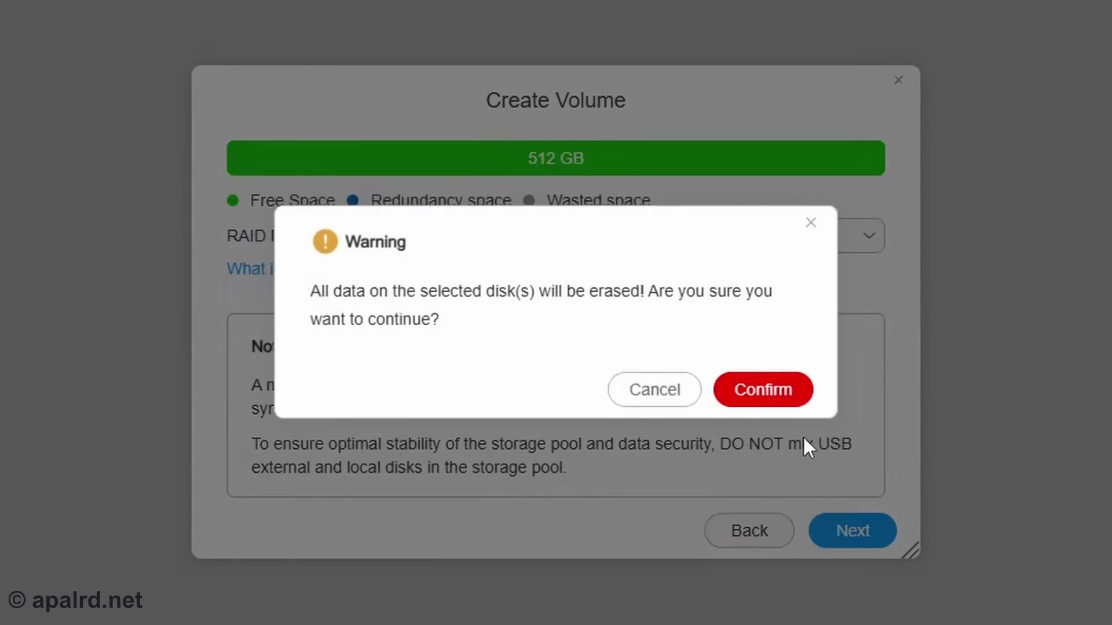
pyautogui.click(770, 390)
pyautogui.click(776, 387)
# - Enable HyperLock-WORM and settle on Compliance Mode protection
pyautogui.click(235, 197)
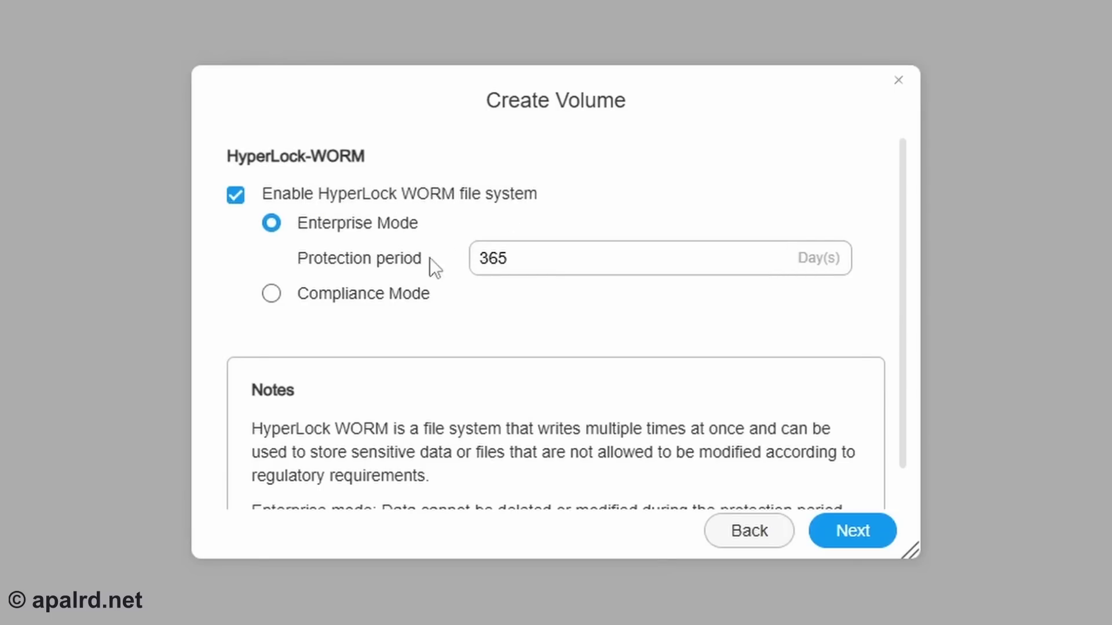
pyautogui.click(350, 301)
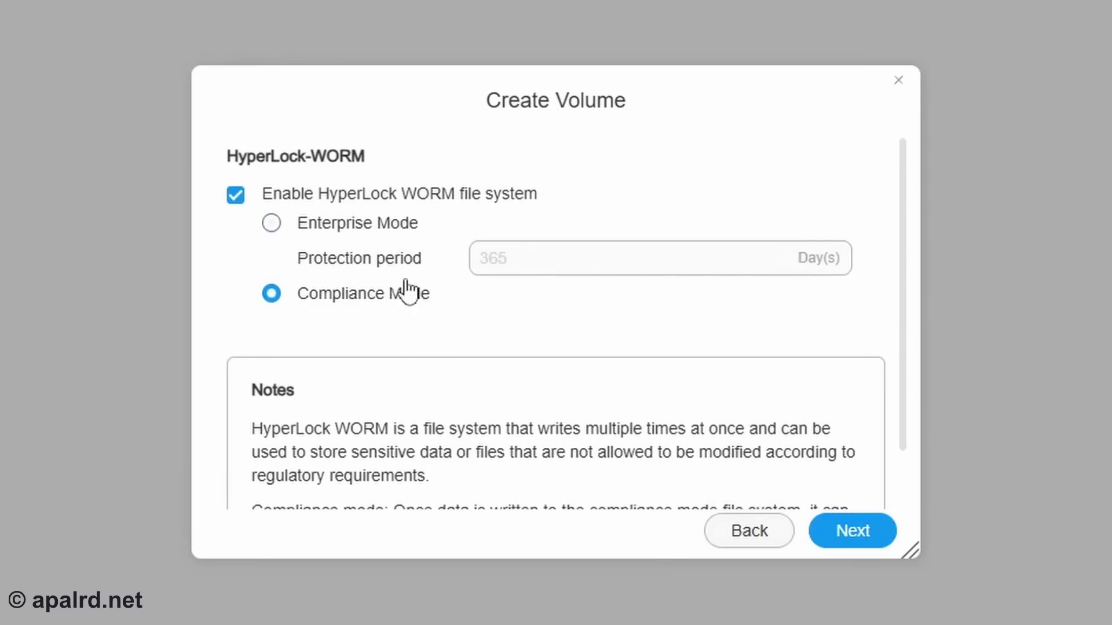
pyautogui.click(386, 224)
pyautogui.scroll(-1, 439, 367)
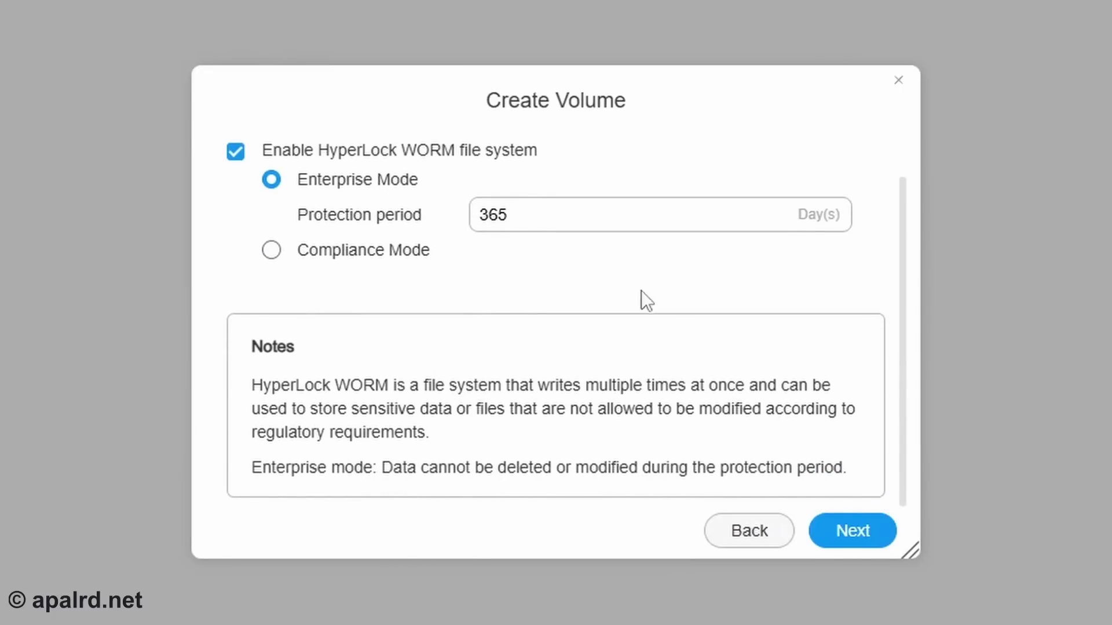
pyautogui.click(509, 223)
pyautogui.doubleClick(509, 222)
pyautogui.click(527, 296)
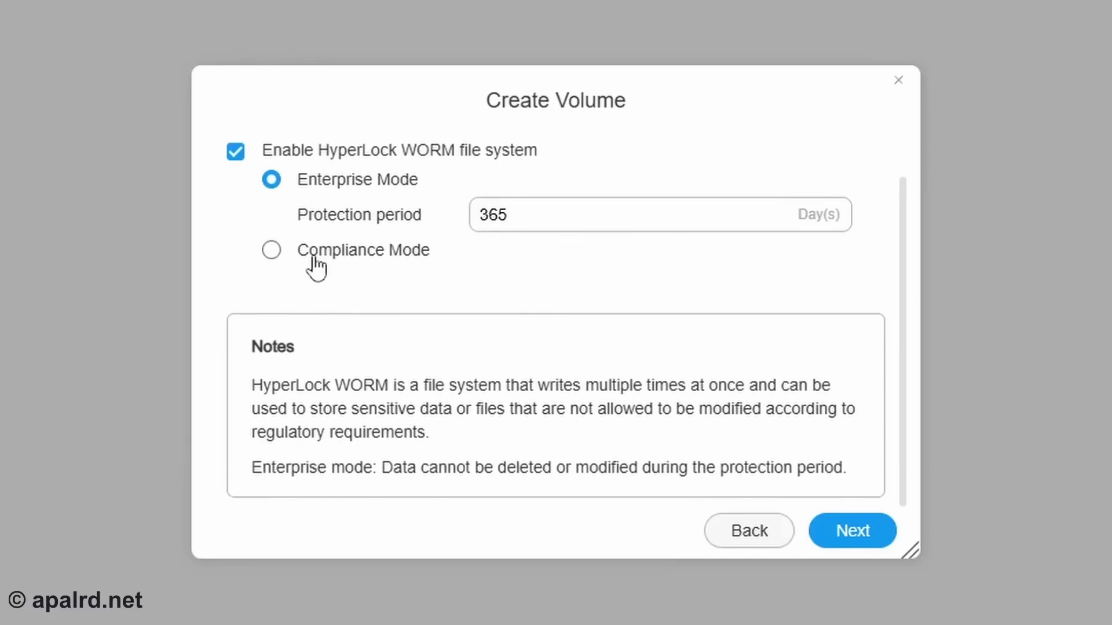
pyautogui.click(317, 258)
pyautogui.scroll(-1, 556, 417)
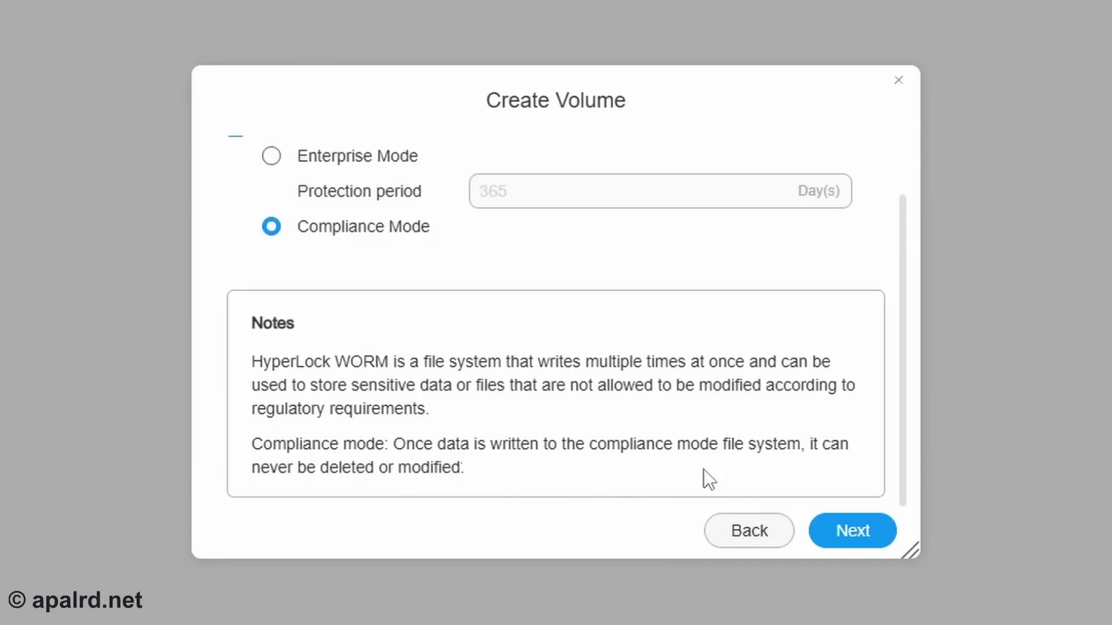
# - Review the summary and confirm creating the WORM volume despite the warning
pyautogui.click(834, 544)
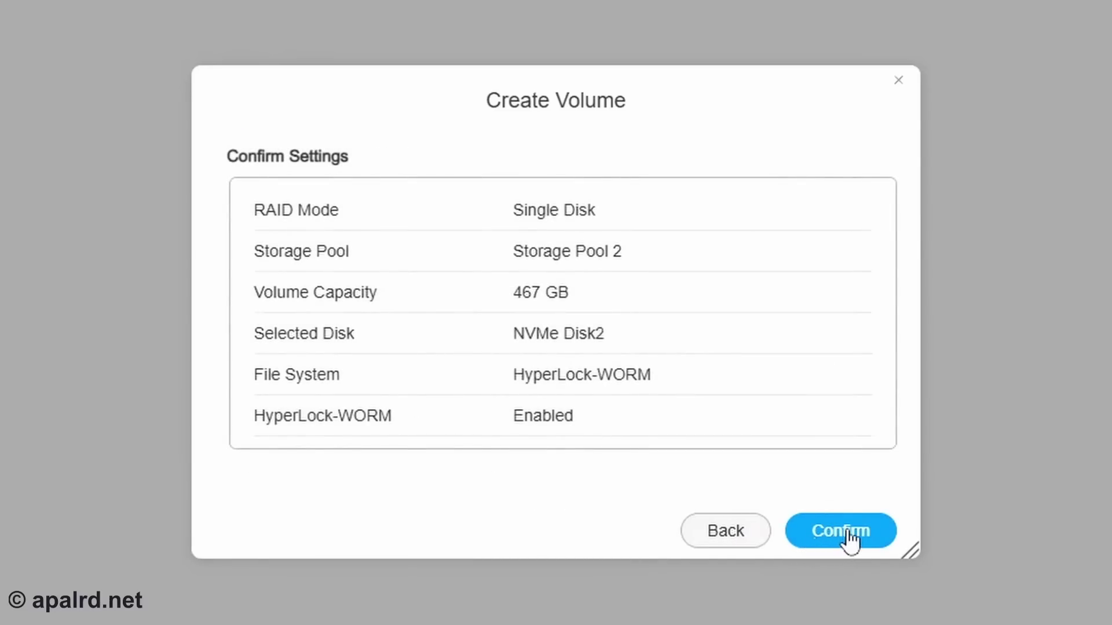
pyautogui.click(850, 538)
pyautogui.click(762, 399)
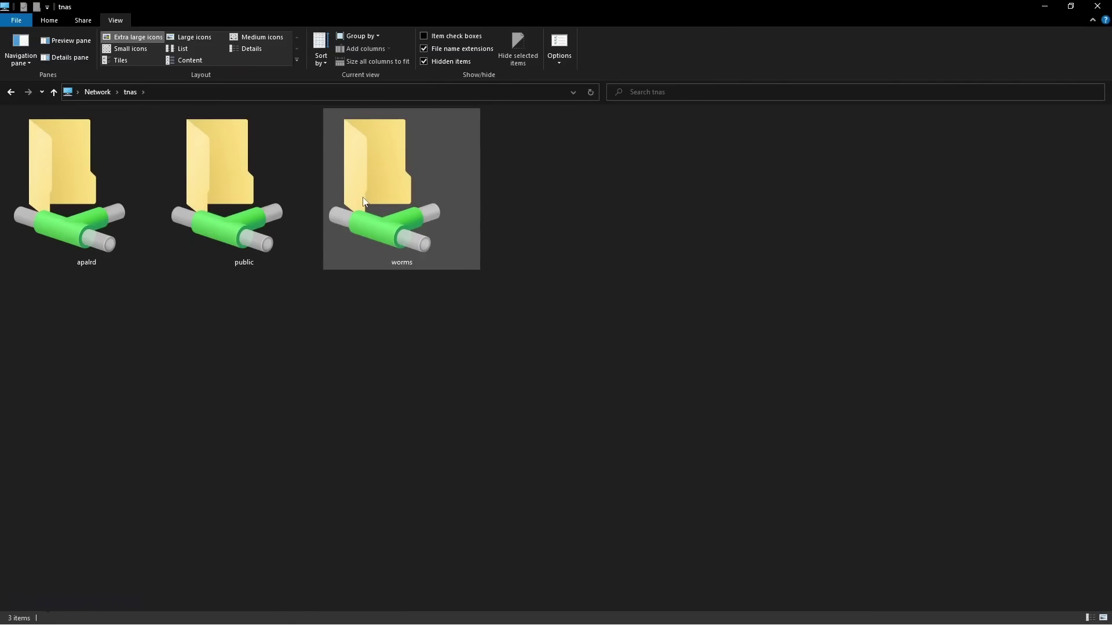
# - Create a new text document in the worms share; renaming it to hello world.txt is denied
pyautogui.doubleClick(350, 248)
pyautogui.rightClick(353, 350)
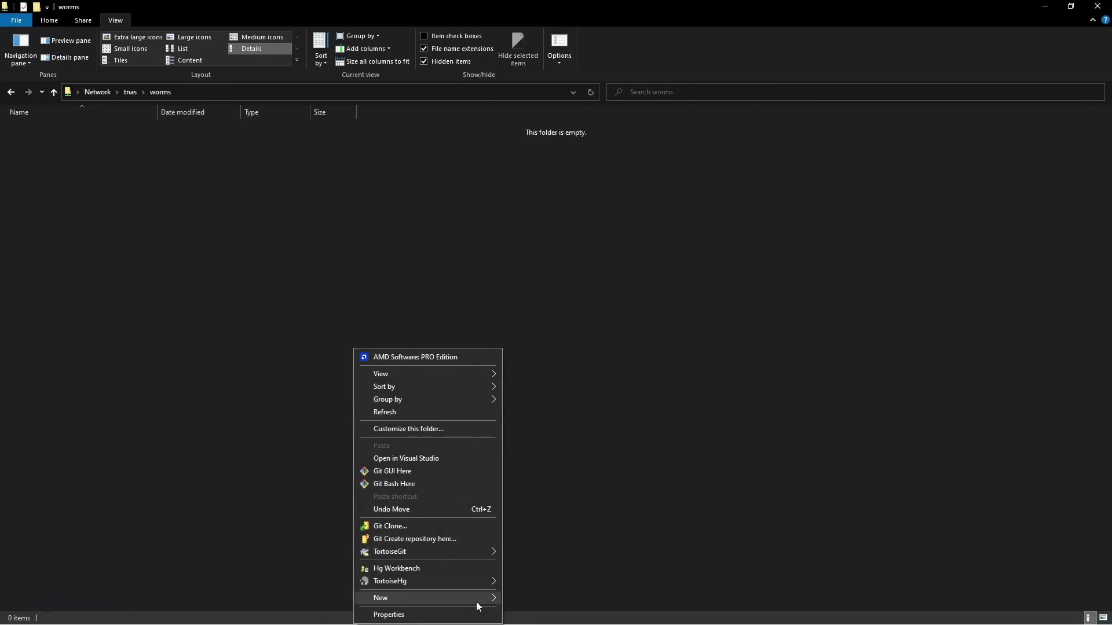
pyautogui.moveTo(475, 601)
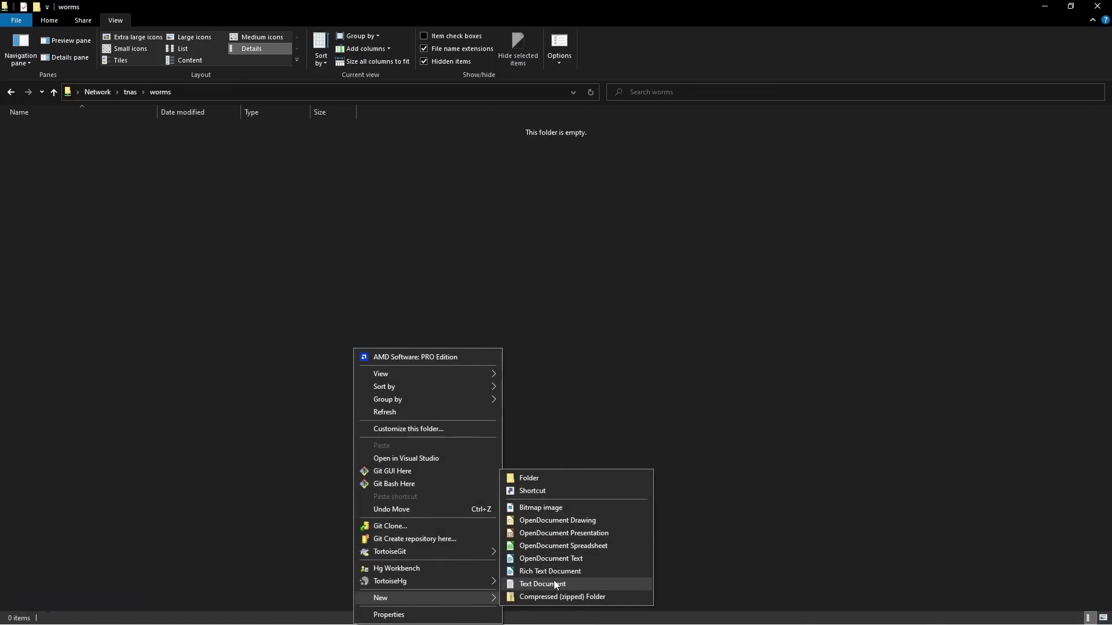
pyautogui.click(554, 583)
pyautogui.write('hello world.txt')
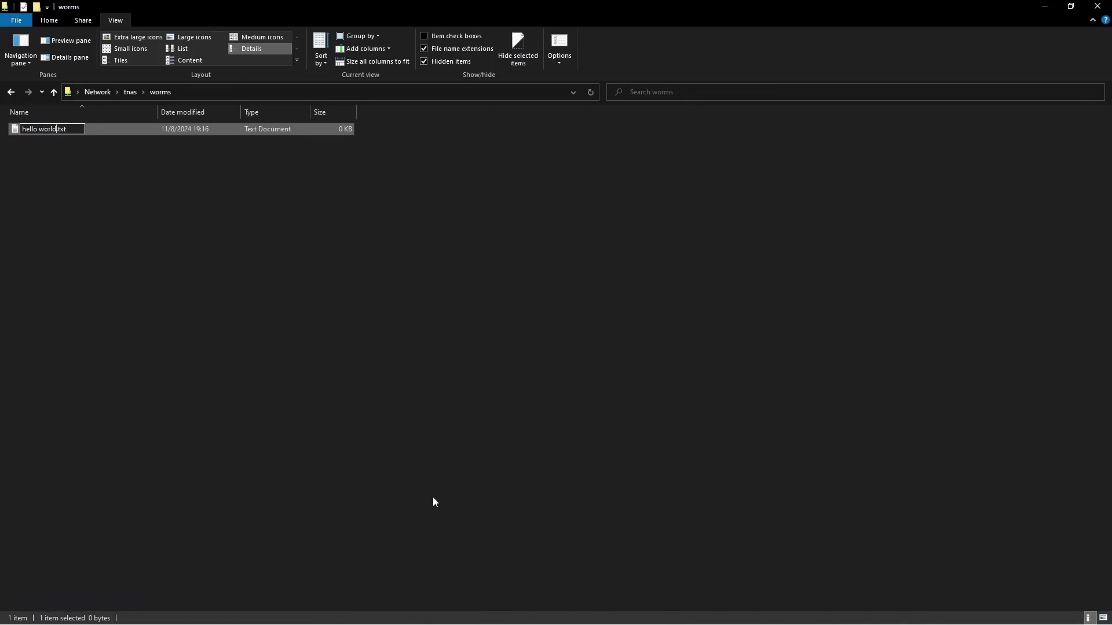
pyautogui.press('Return')
pyautogui.click(583, 376)
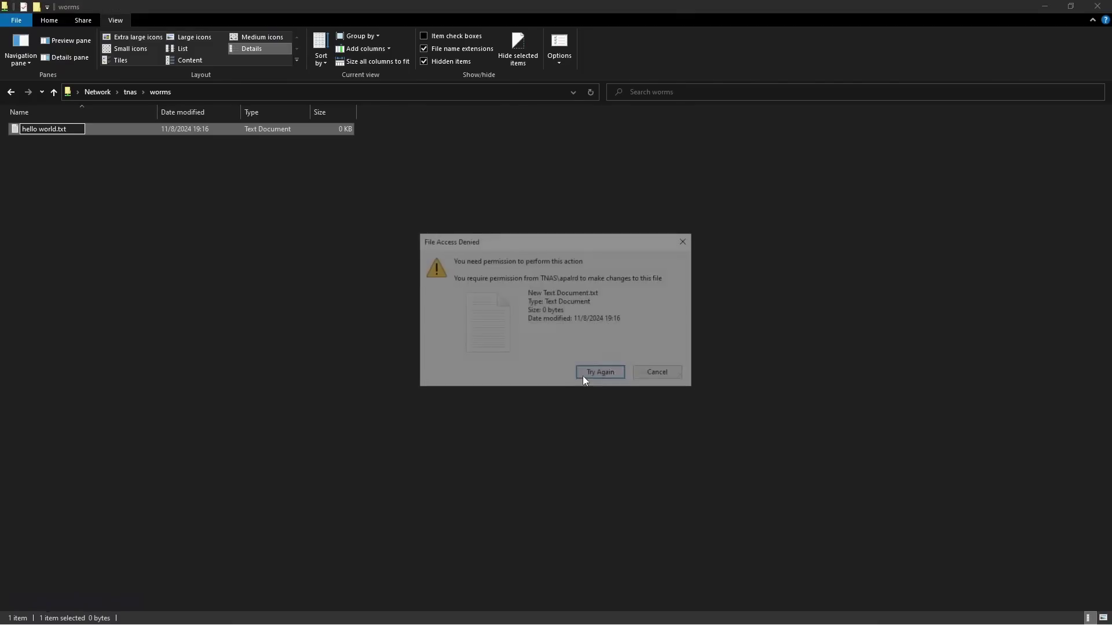
pyautogui.click(609, 371)
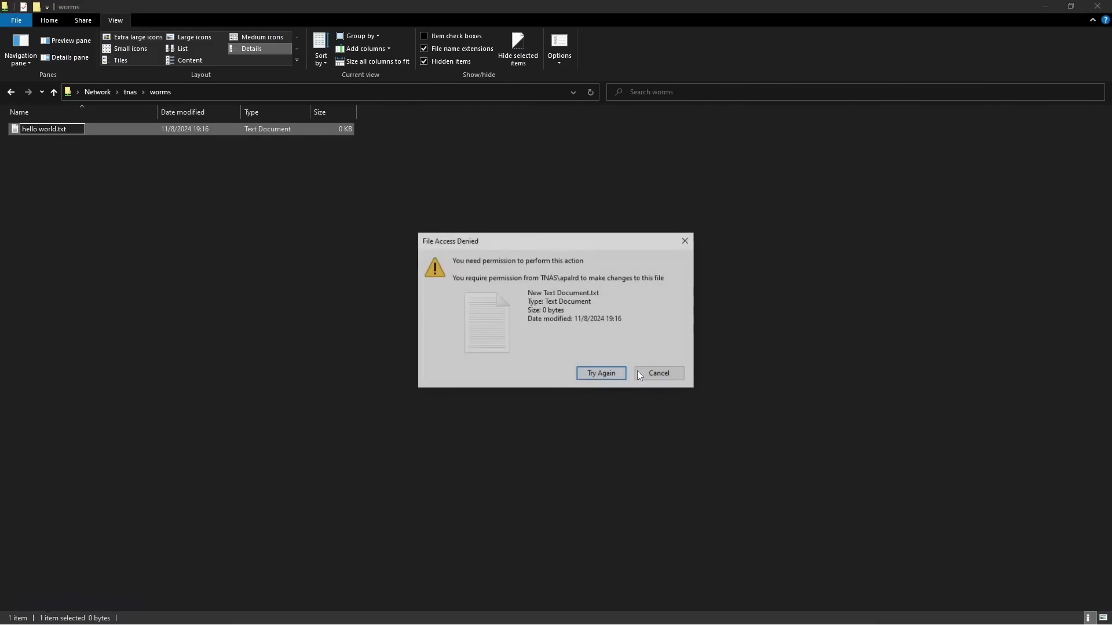
pyautogui.click(655, 370)
# - Write hello world into the file in Notepad, save, and reopen New Text Document.txt
pyautogui.press('Return')
pyautogui.write('hello world')
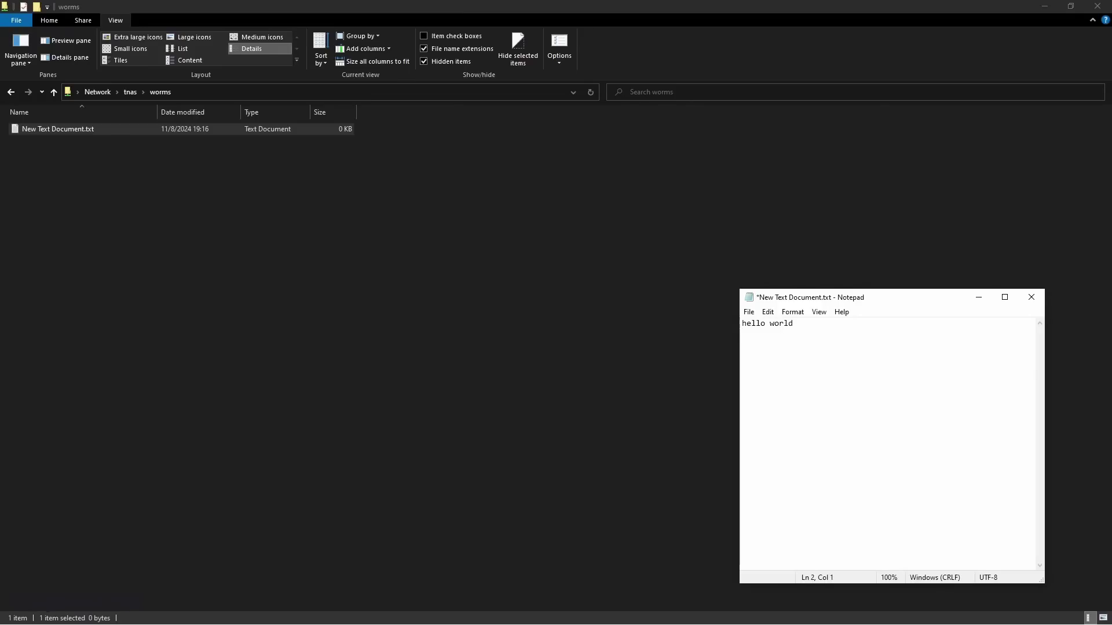
pyautogui.hotkey('ctrl', 's')
pyautogui.click(1031, 297)
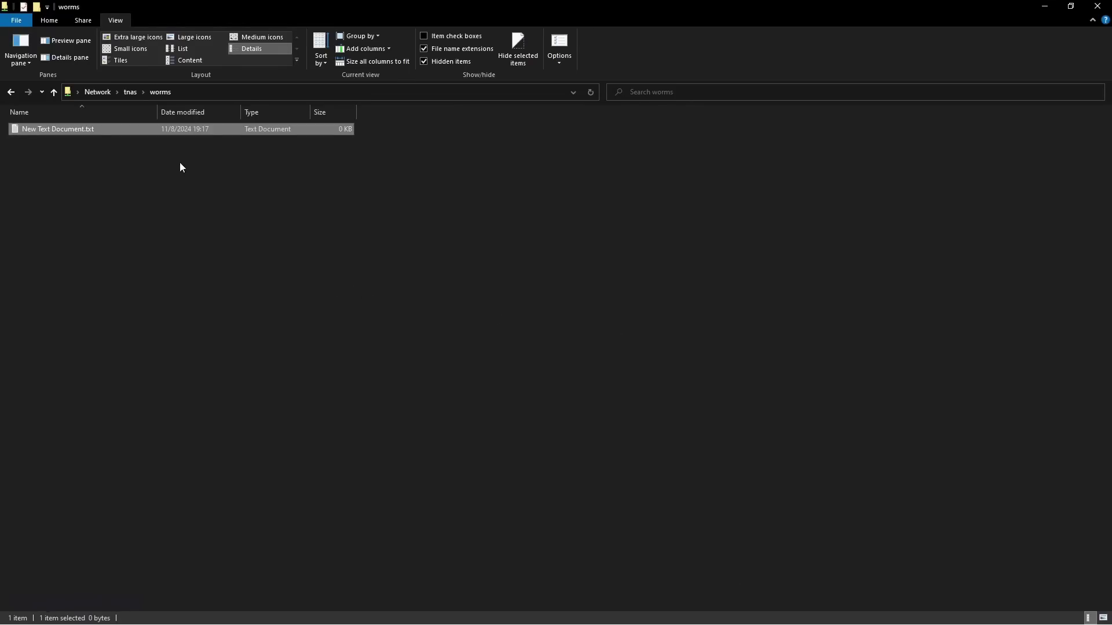
pyautogui.doubleClick(164, 129)
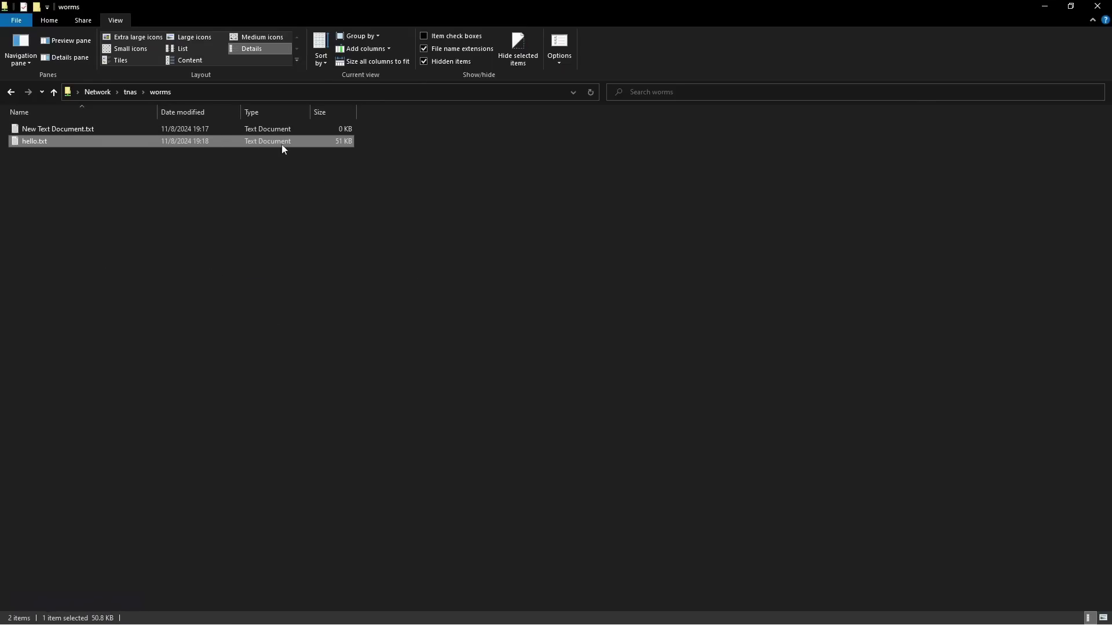
# - Open hello.txt from the worms folder in Notepad and delete its first two lines
pyautogui.doubleClick(142, 145)
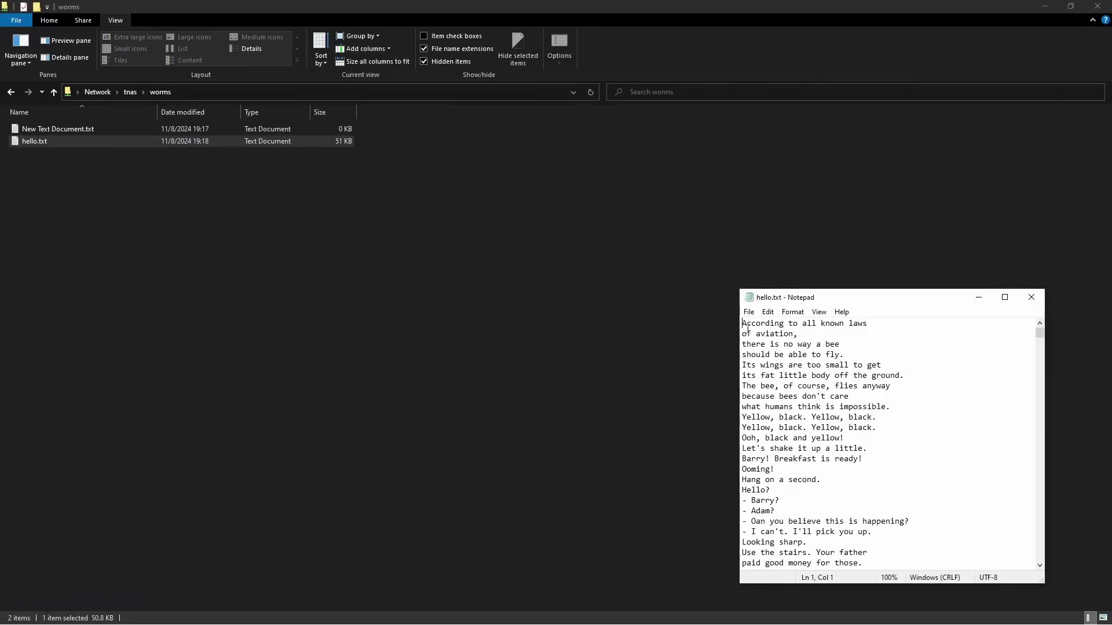
pyautogui.moveTo(838, 306); pyautogui.dragTo(442, 198)
pyautogui.press('Delete')
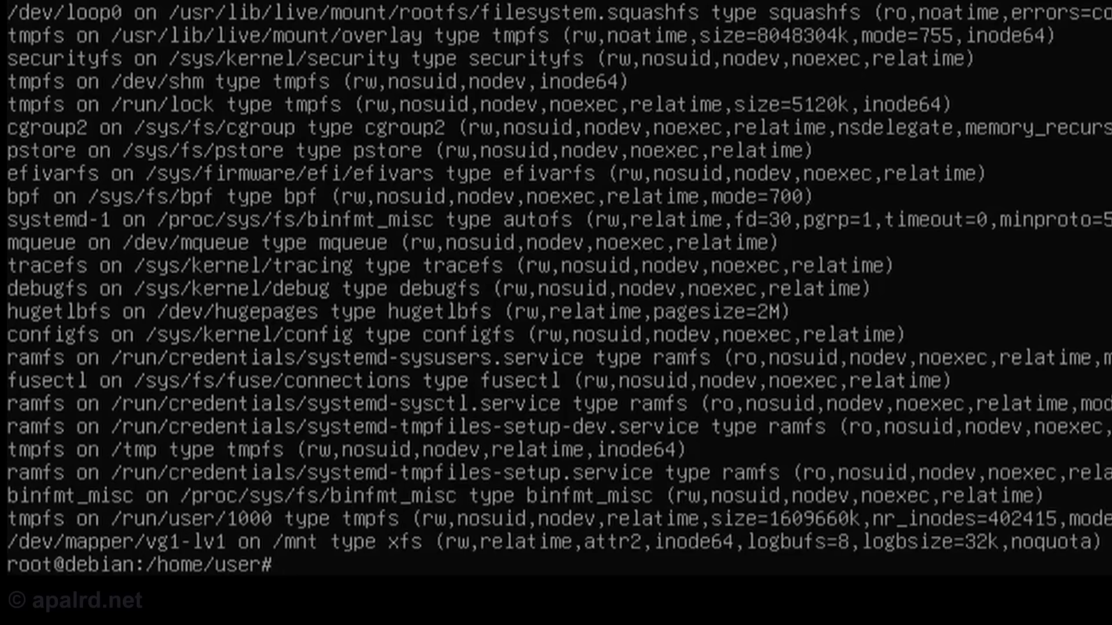
# - List /mnt, view hello.txt in nano on /mnt/worms, and exit back to the shell prompt
pyautogui.write('ls /mnt')
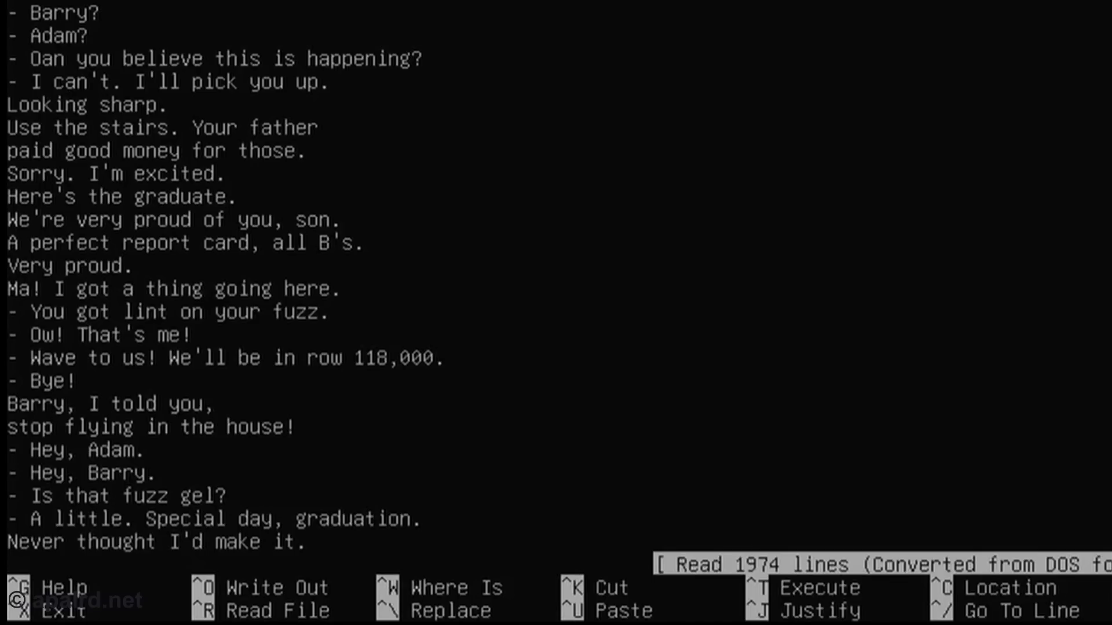
pyautogui.press('Up')
pyautogui.press('Up')
pyautogui.press('Up')
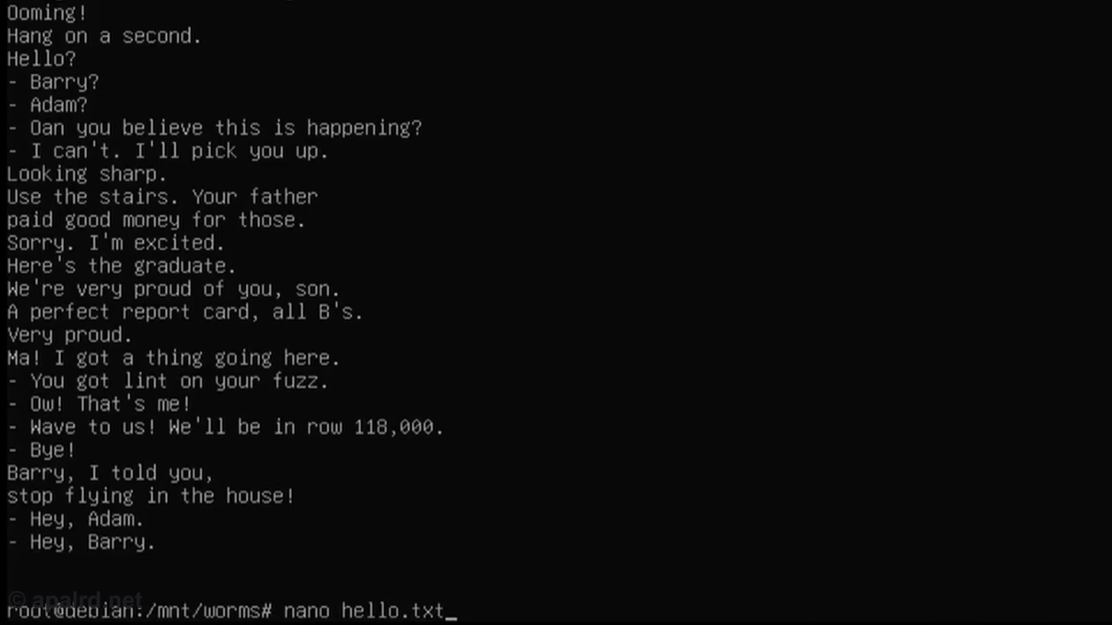
pyautogui.press('Return')
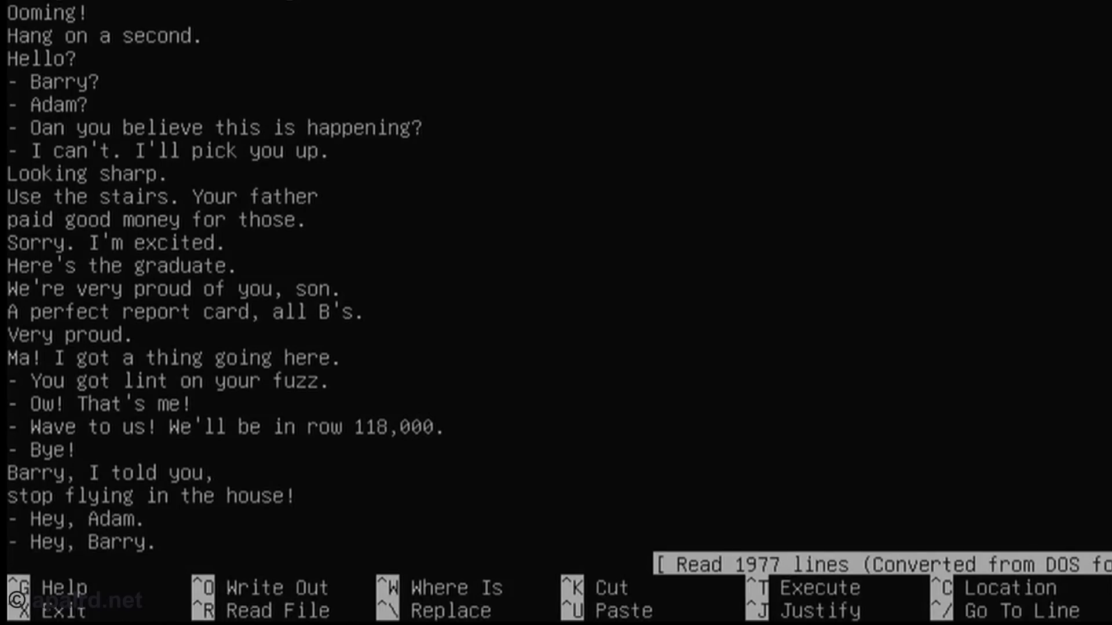
pyautogui.hotkey('ctrl', 'x')
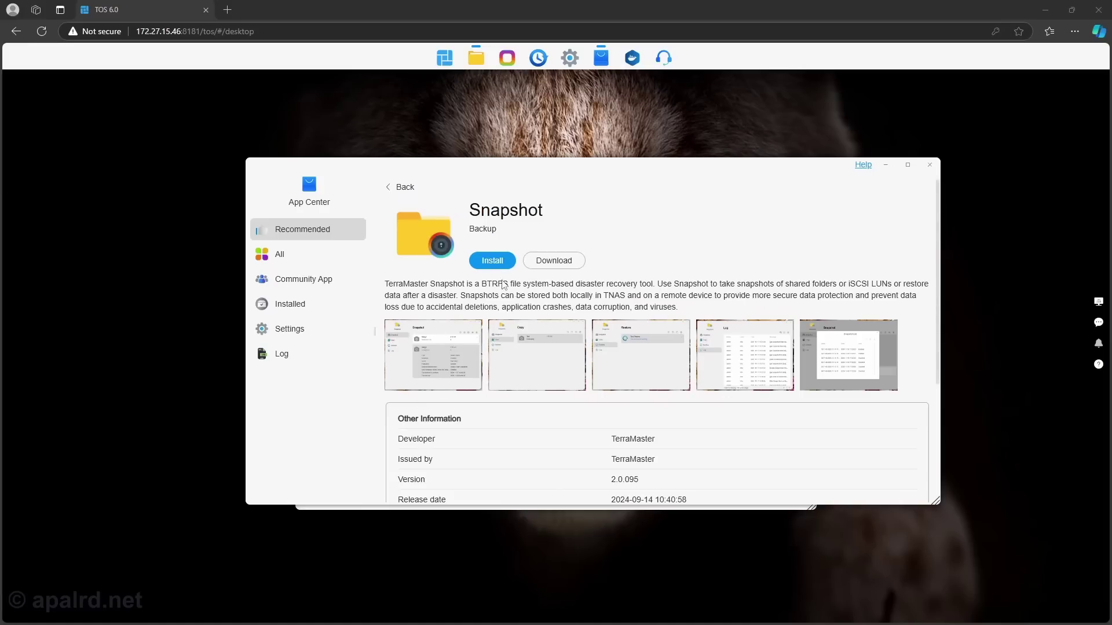
# - Install the Snapshot app and start a new snapshot task targeting /Volume1/data
pyautogui.click(498, 261)
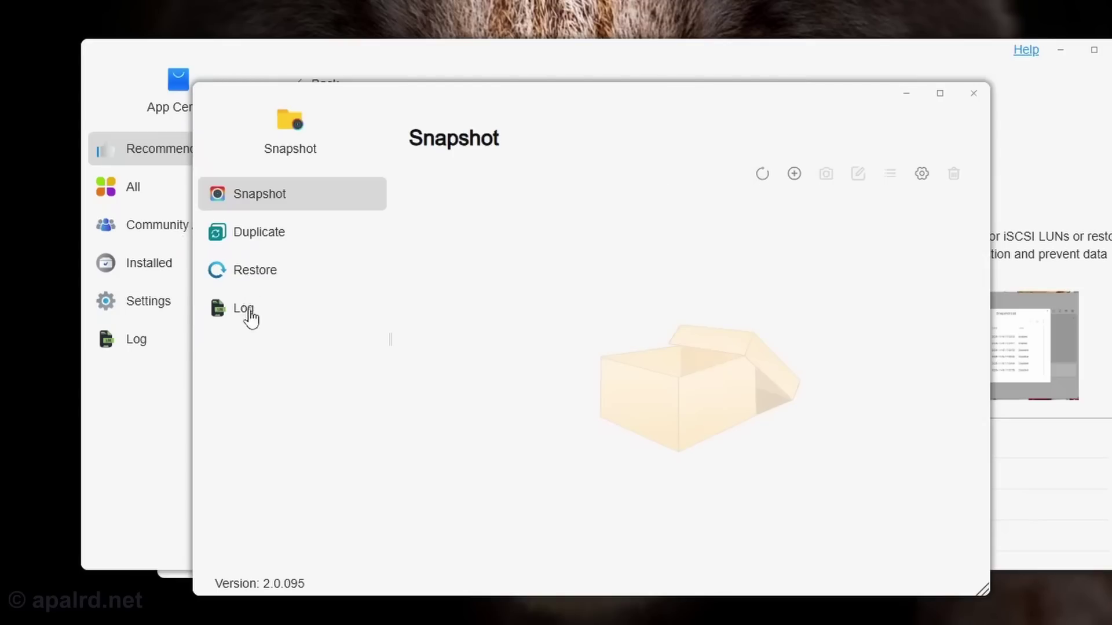
pyautogui.click(794, 174)
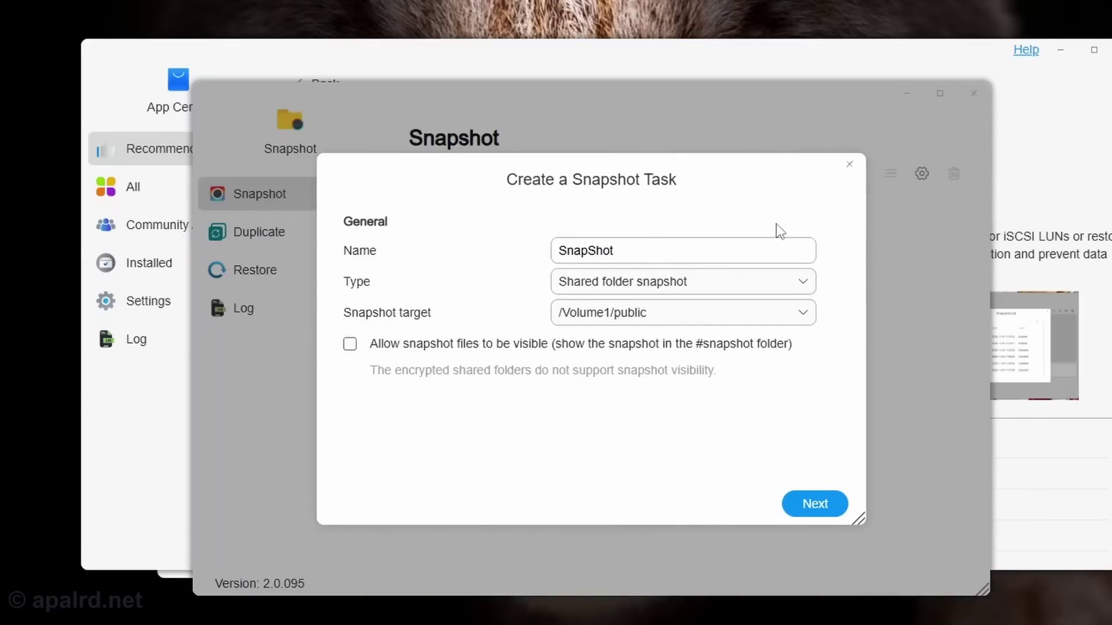
pyautogui.click(687, 316)
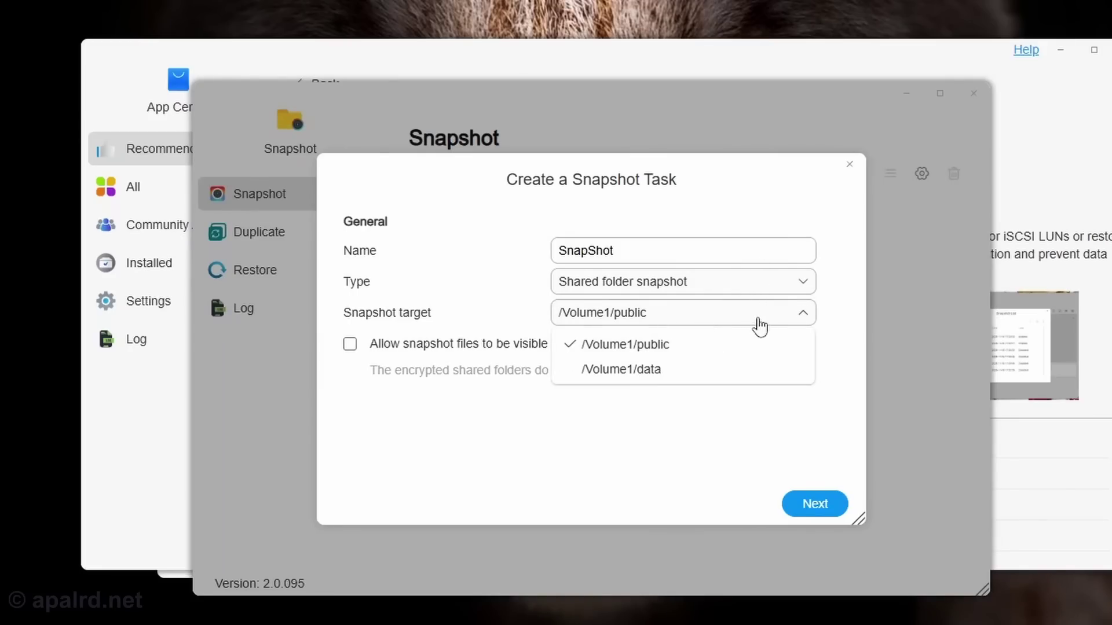
pyautogui.click(690, 381)
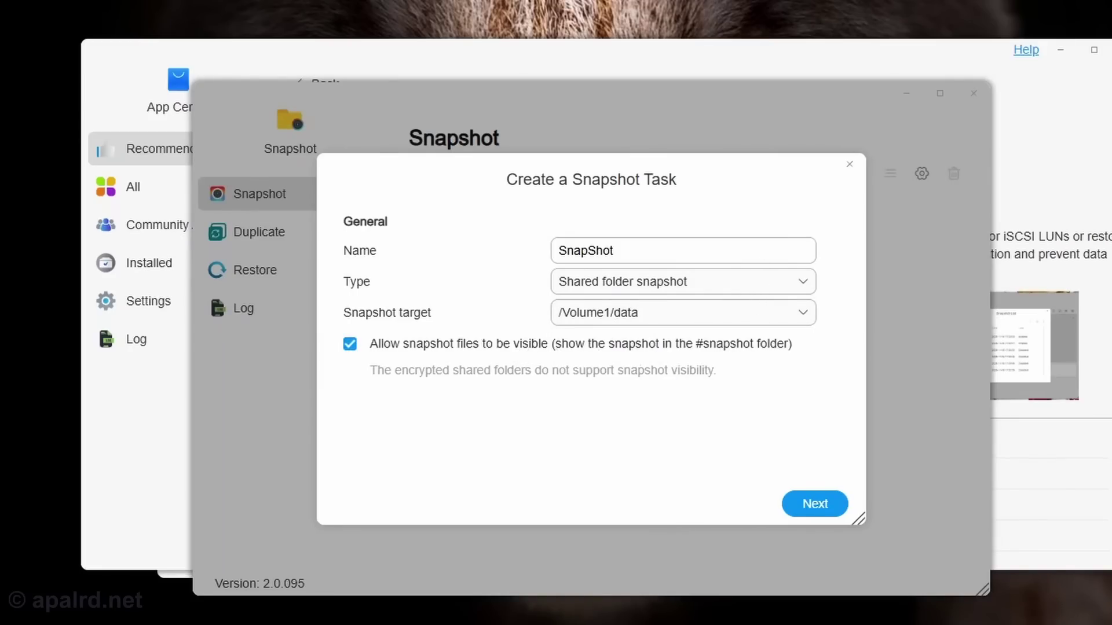
pyautogui.click(810, 510)
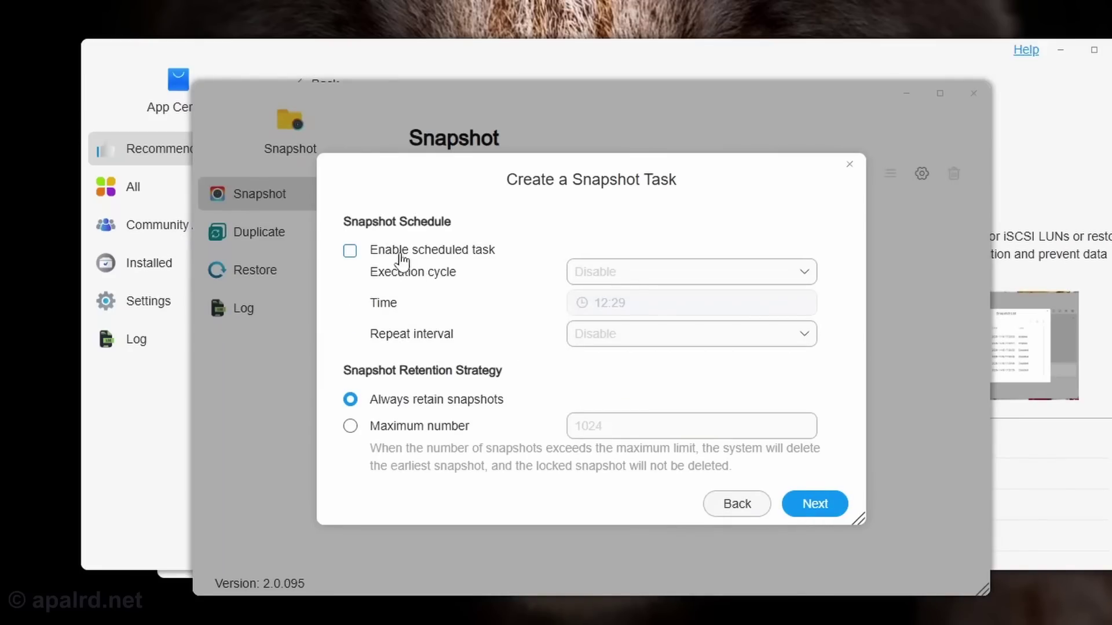
# - Enable a schedule running every day, repeating every 1 hour, starting at 12:29
pyautogui.click(365, 266)
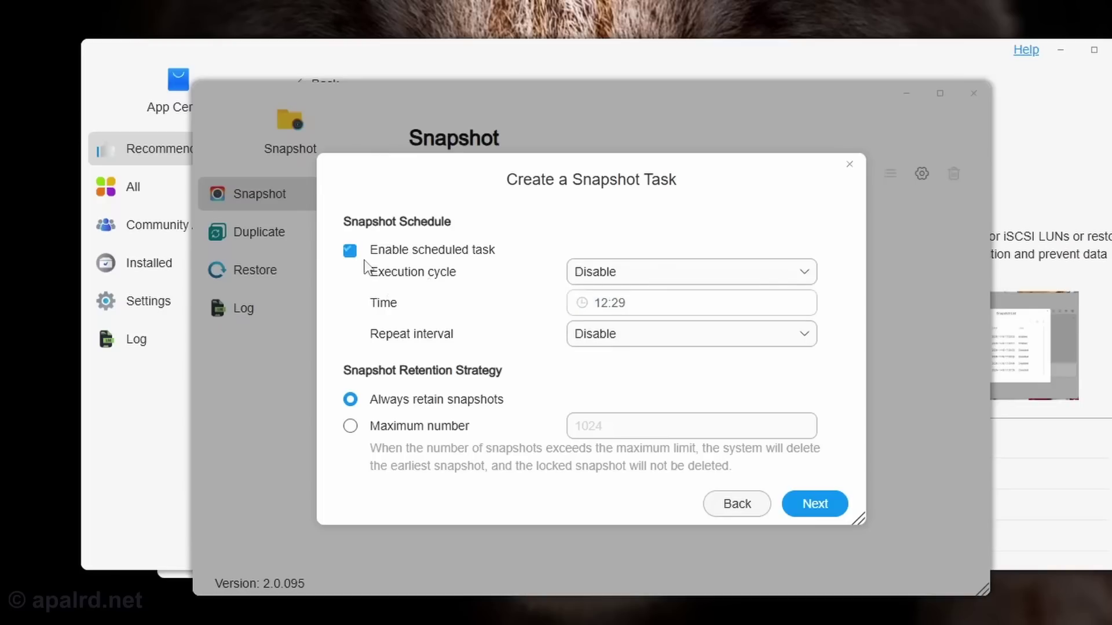
pyautogui.click(639, 285)
pyautogui.scroll(-1, 674, 415)
pyautogui.scroll(-2, 677, 415)
pyautogui.scroll(3, 675, 415)
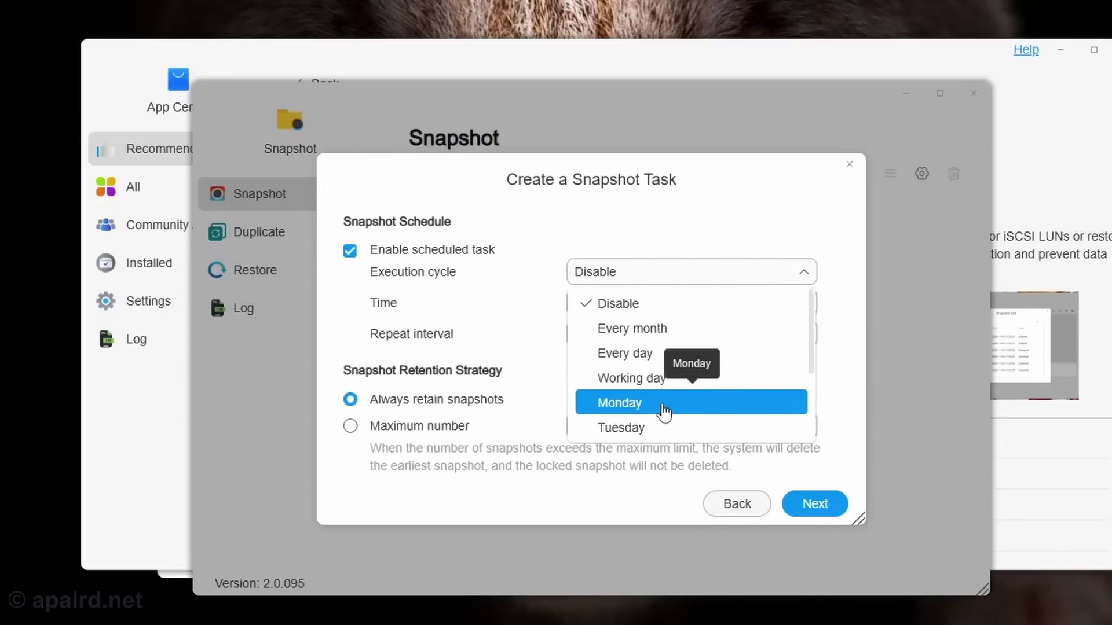
pyautogui.click(638, 353)
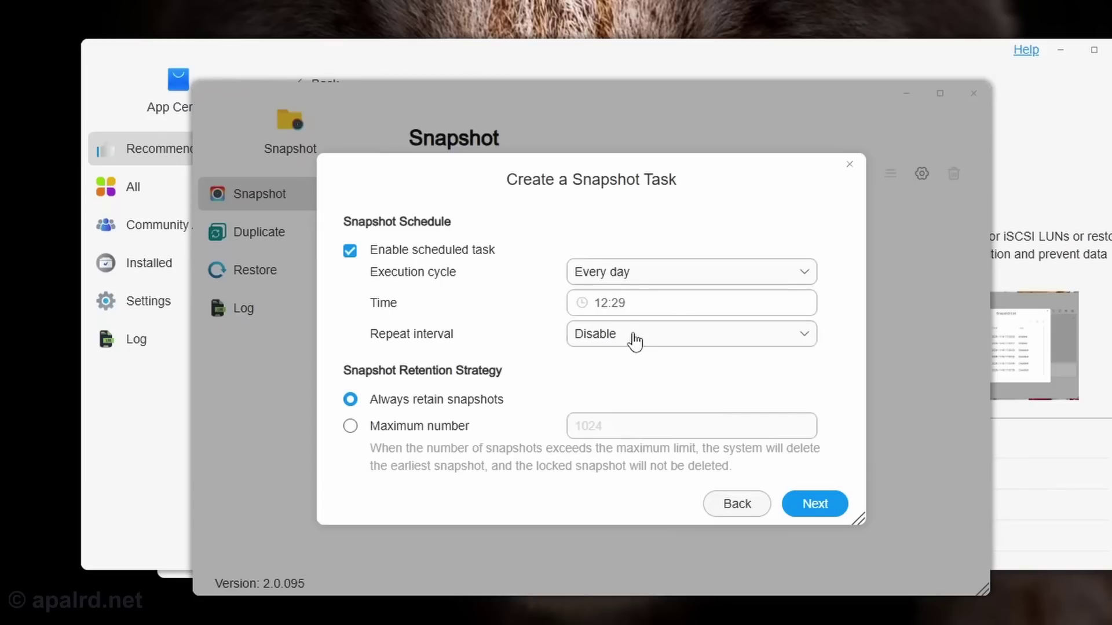
pyautogui.click(640, 342)
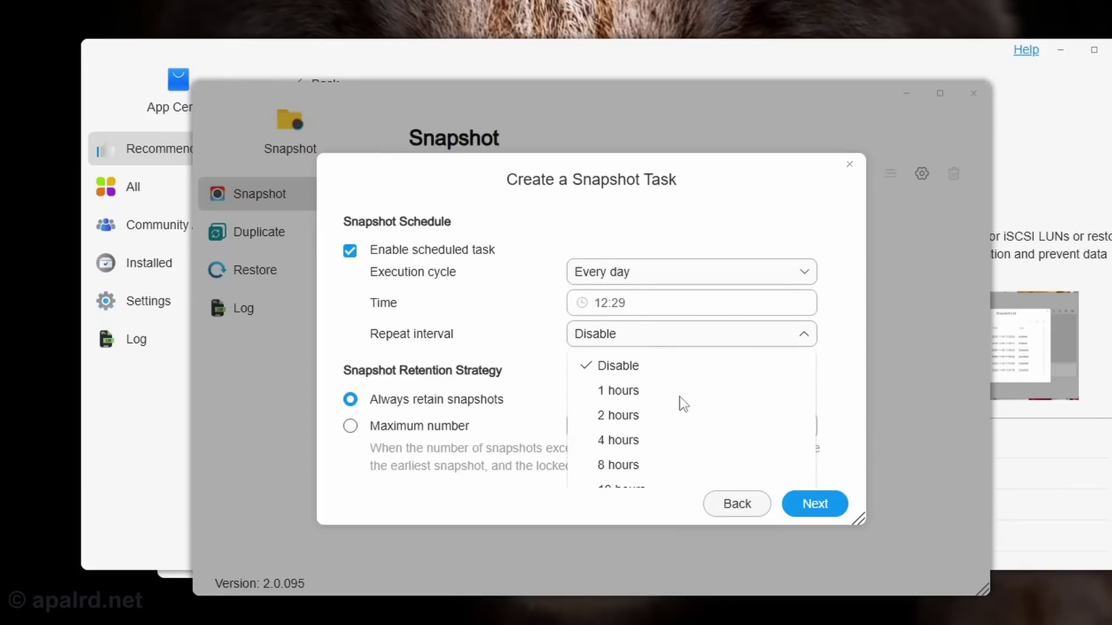
pyautogui.scroll(-1, 675, 426)
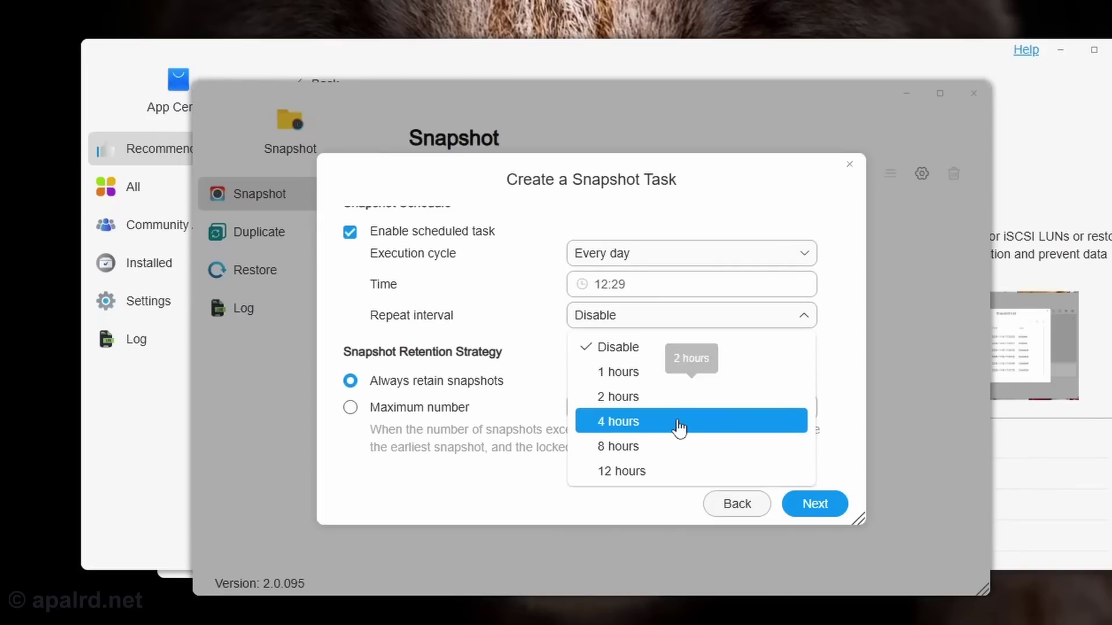
pyautogui.click(666, 377)
pyautogui.click(637, 301)
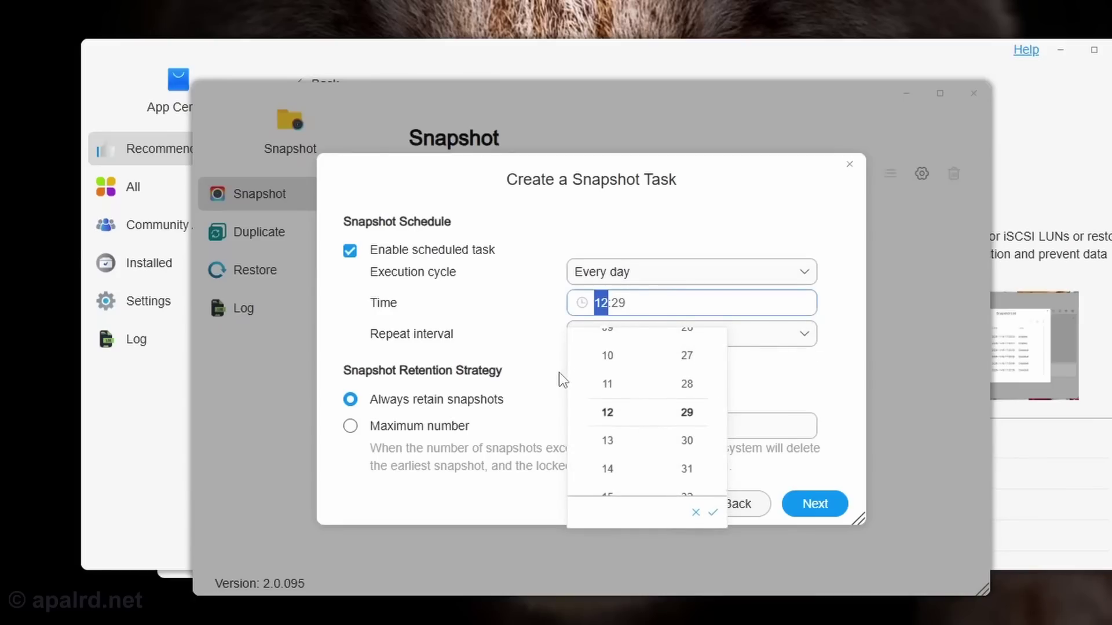
pyautogui.click(540, 377)
# - Limit retention to a maximum of 300 snapshots and create the task
pyautogui.click(411, 427)
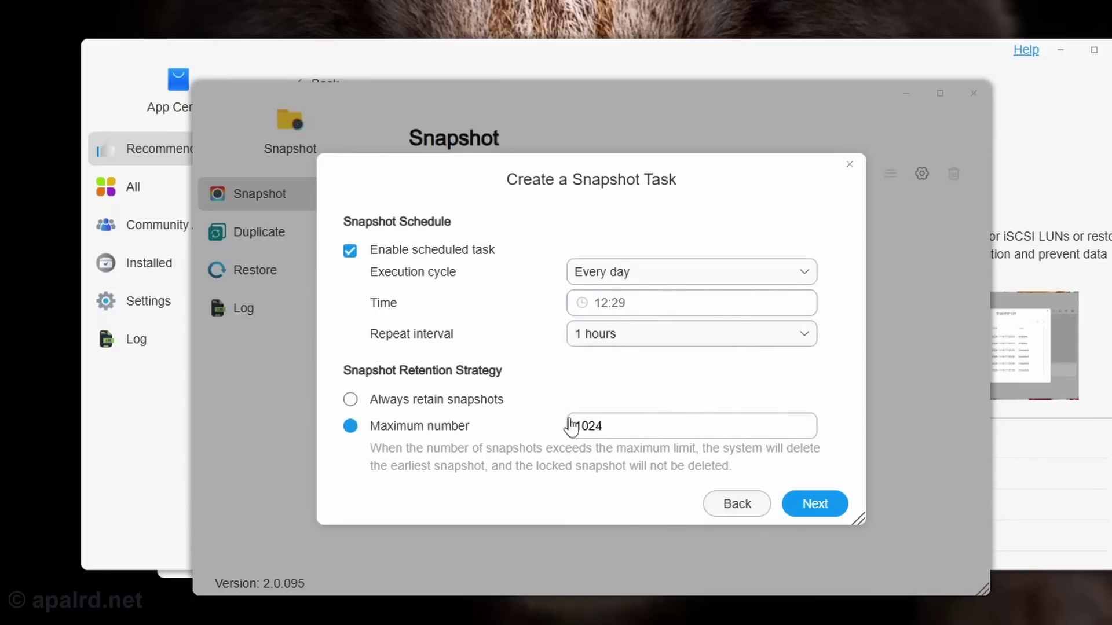
pyautogui.doubleClick(647, 431)
pyautogui.write('300')
pyautogui.click(815, 504)
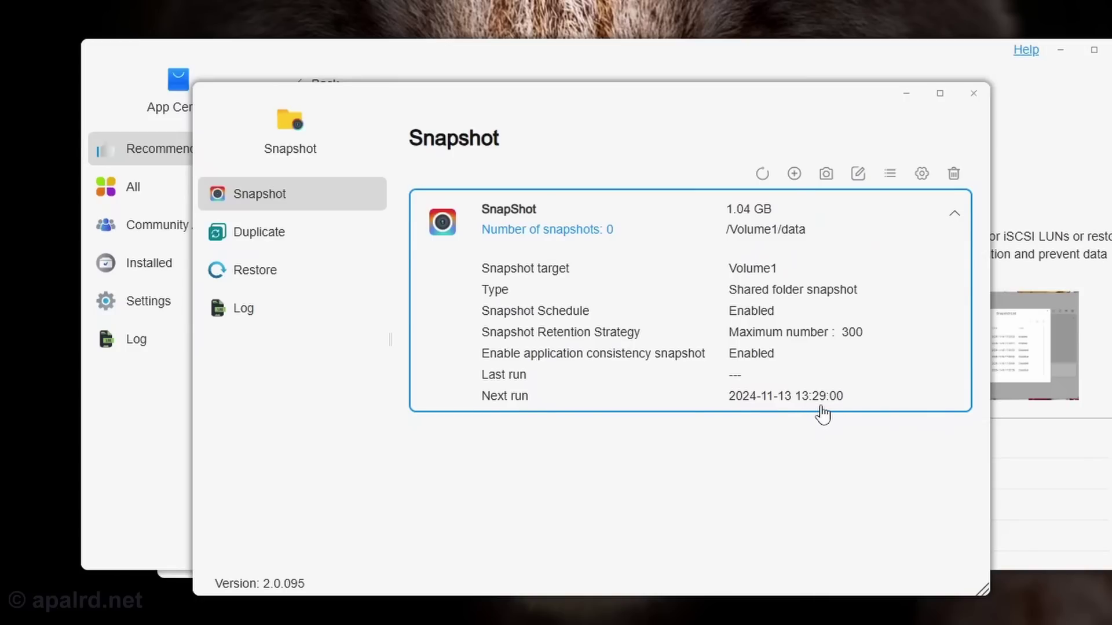
pyautogui.click(827, 174)
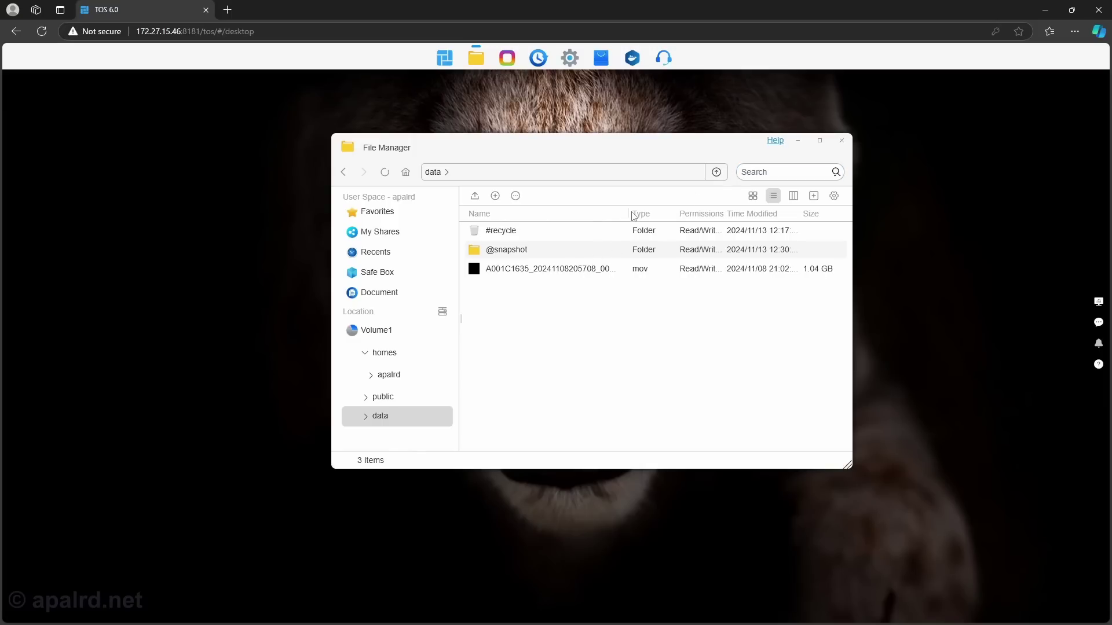
pyautogui.moveTo(634, 216); pyautogui.dragTo(635, 229)
pyautogui.click(580, 250)
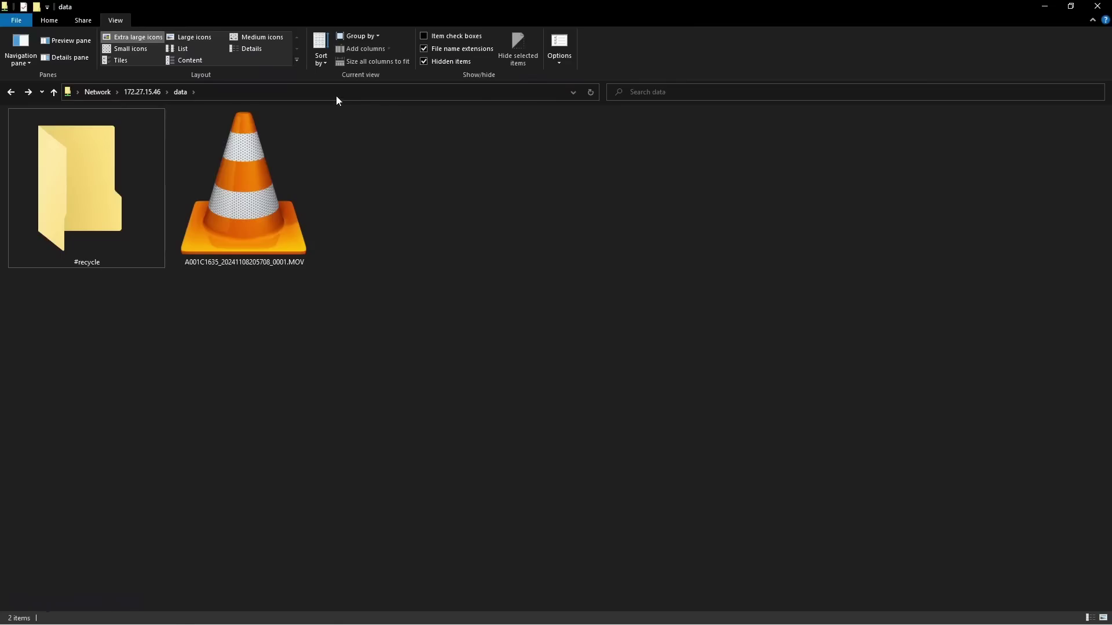
pyautogui.click(346, 91)
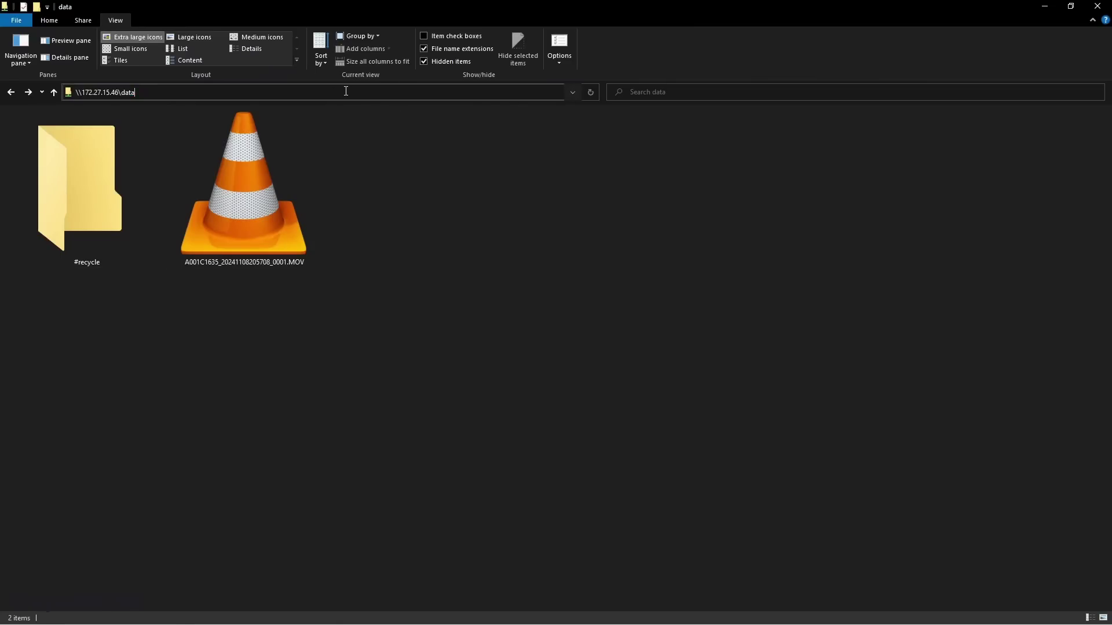
pyautogui.write('\\@snapshot')
pyautogui.press('Return')
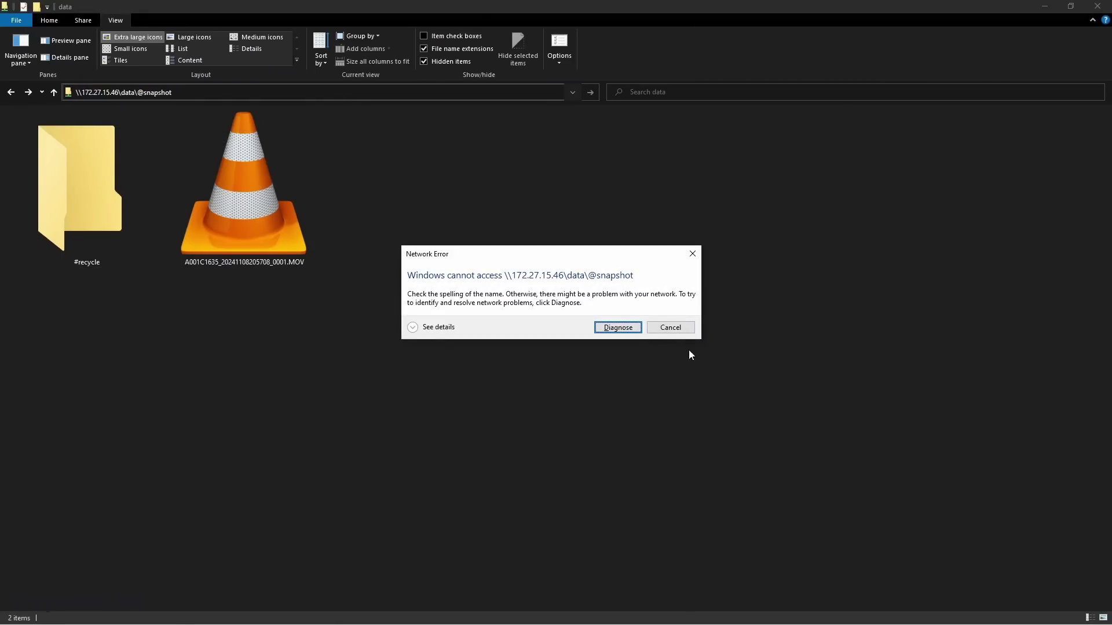
pyautogui.click(677, 329)
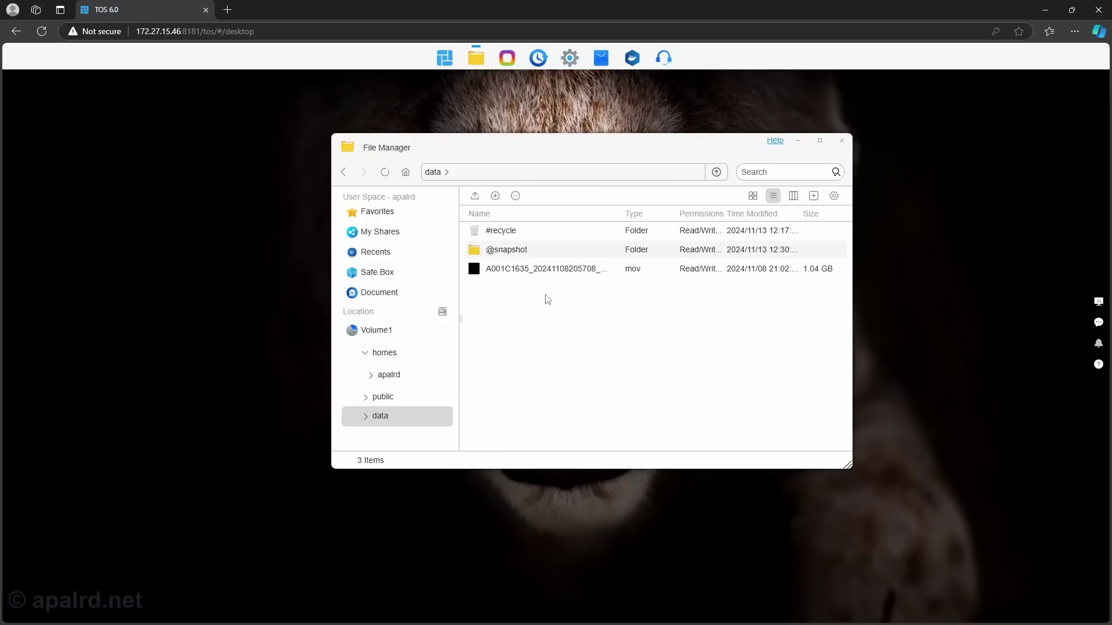
pyautogui.moveTo(519, 147); pyautogui.dragTo(560, 145)
pyautogui.doubleClick(568, 248)
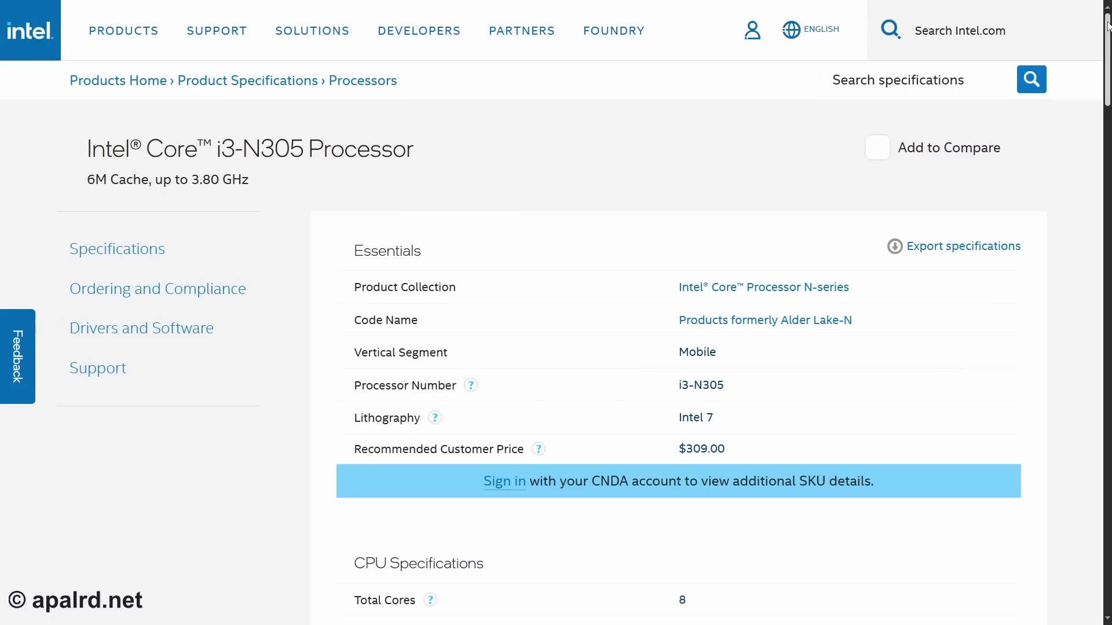
# - Scroll the i3-N305 spec page down to Expansion Options showing 9 Gen 3 PCIe lanes
pyautogui.scroll(-10, 1107, 145)
pyautogui.scroll(-14, 801, 230)
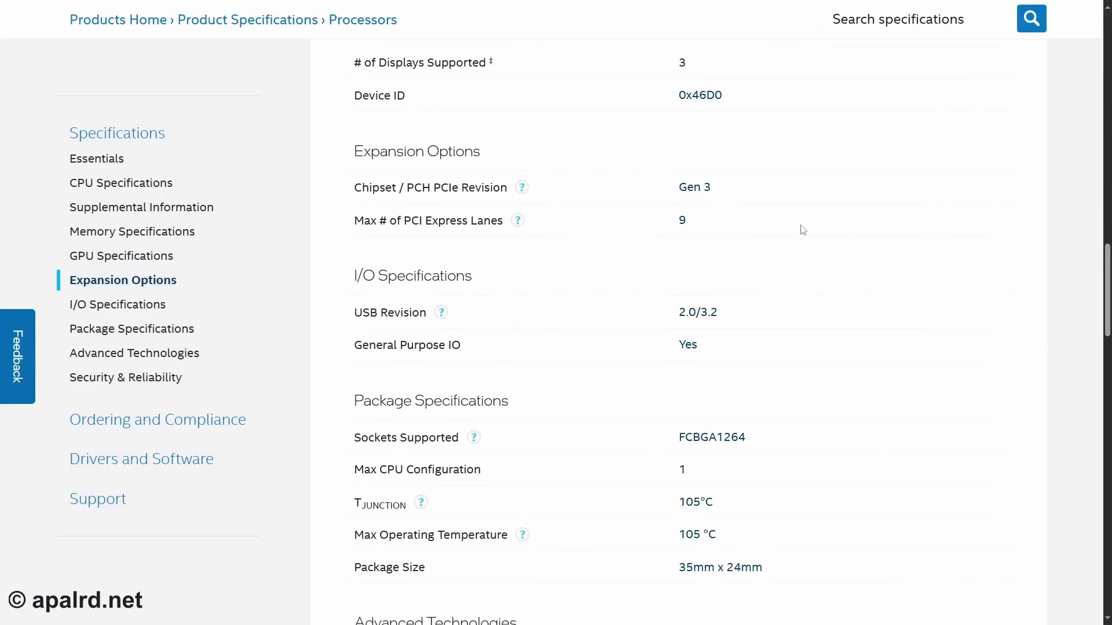